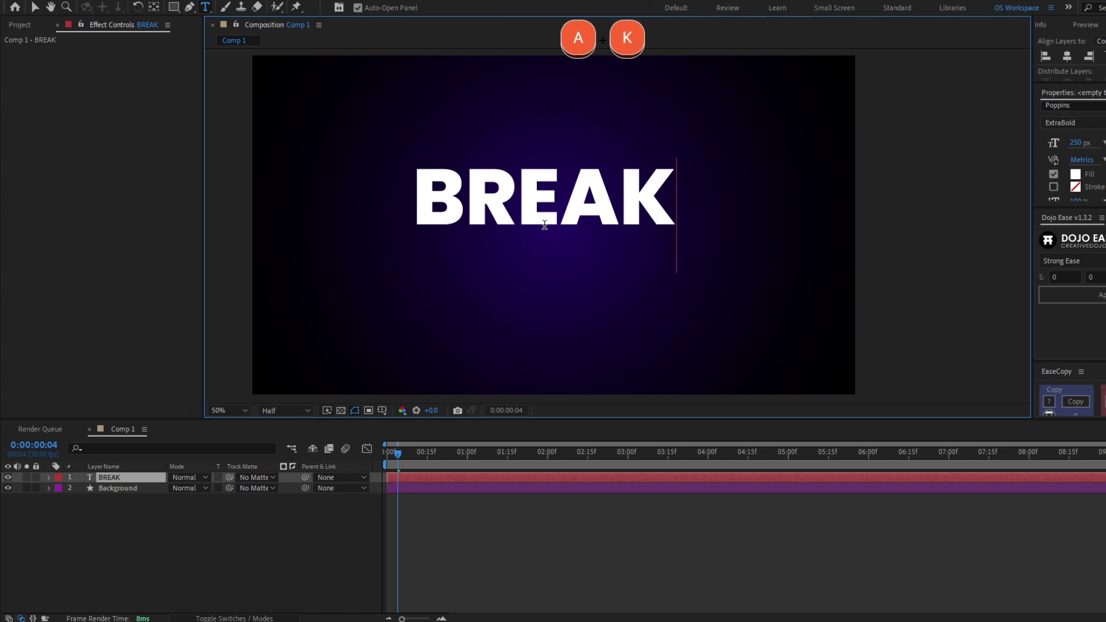
Step: Pre-compose the BREAK text layer
{"action": "left_click", "coordinate": [117, 480]}
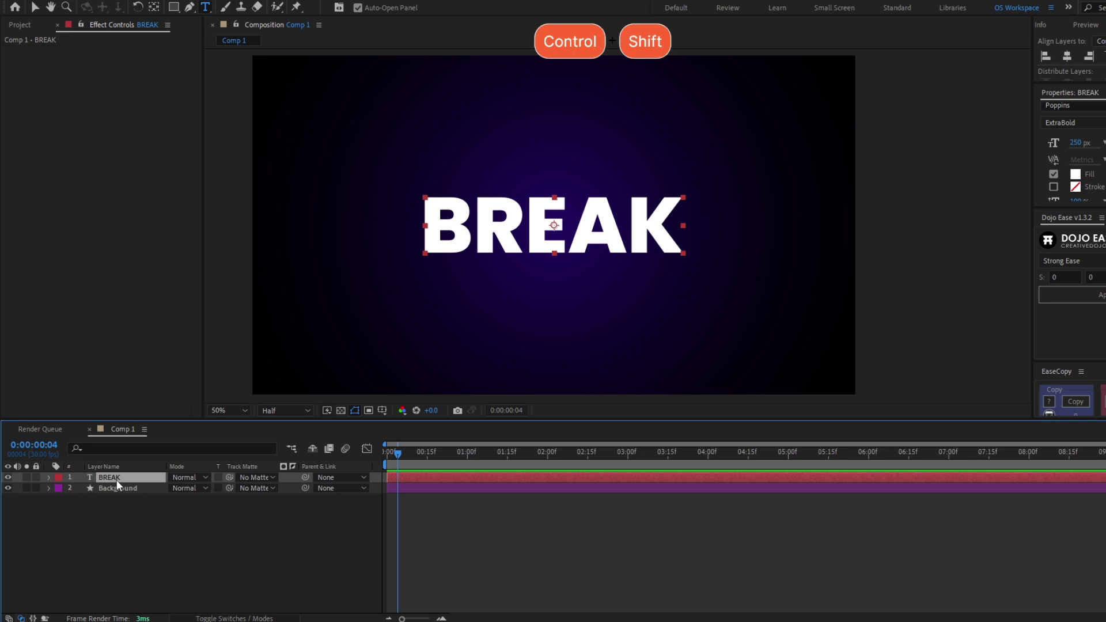
{"action": "key", "text": "ctrl+shift+c"}
{"action": "key", "text": "Return"}
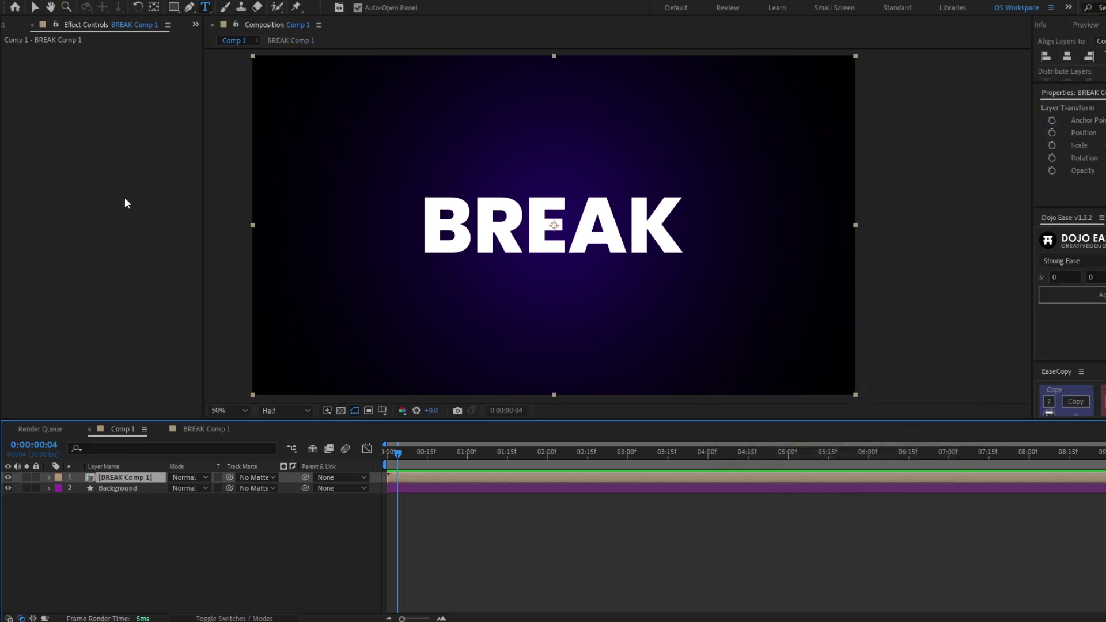
Step: Apply the Shatter effect to the pre-composed BREAK layer and scrub through its first frames
{"action": "key", "text": "ctrl+space"}
{"action": "type", "text": "S"}
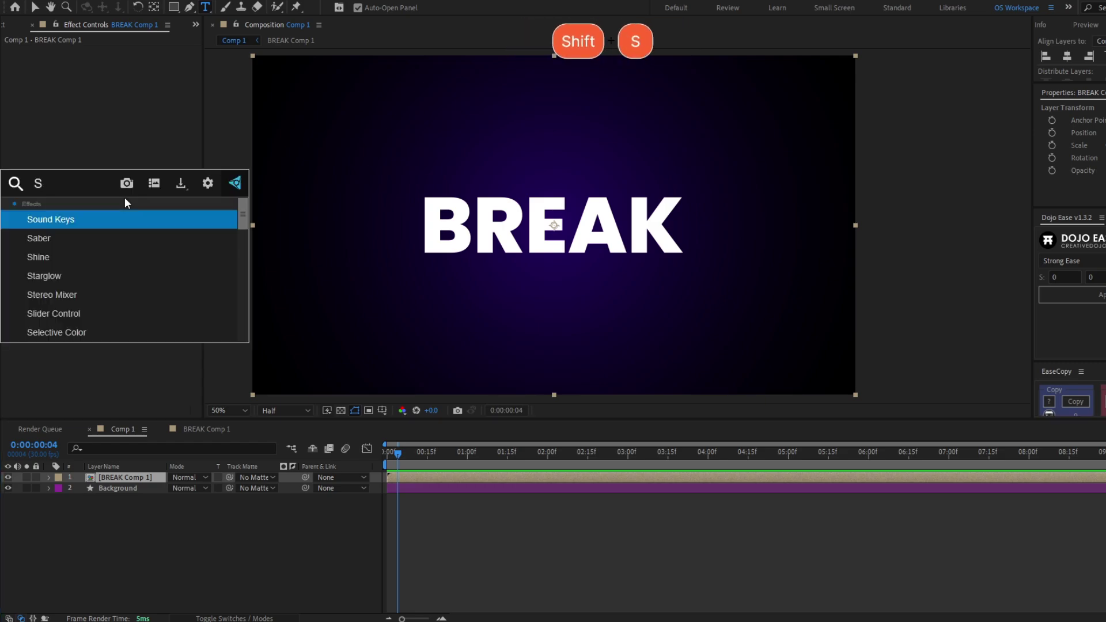
{"action": "type", "text": "hatt"}
{"action": "key", "text": "Return"}
{"action": "left_click", "coordinate": [404, 455]}
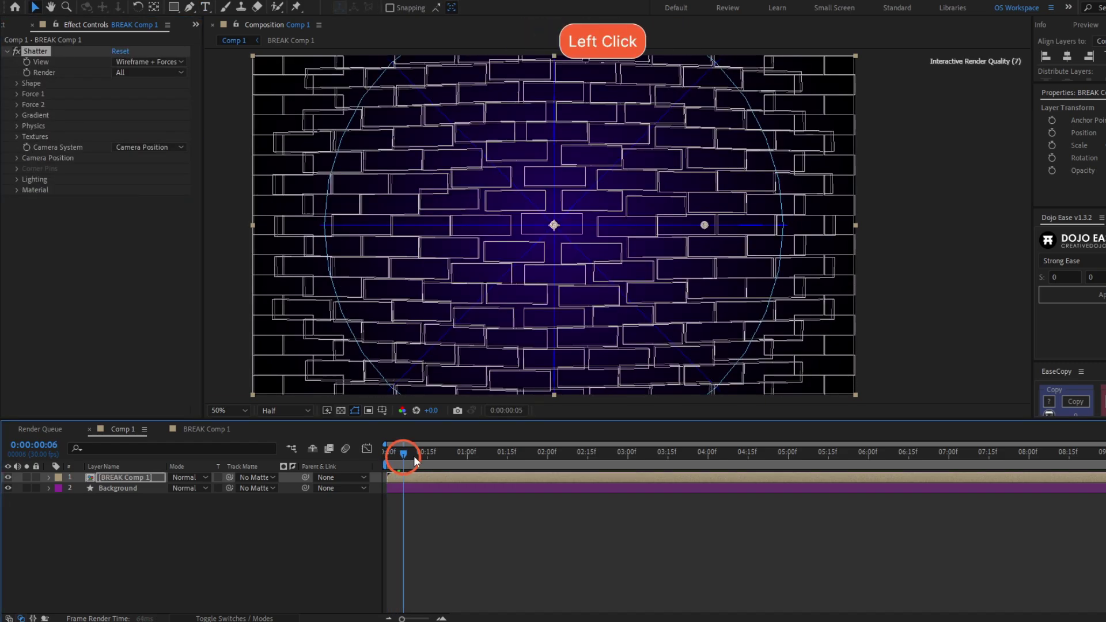
{"action": "mouse_move", "coordinate": [415, 457]}
{"action": "left_mouse_down"}
{"action": "mouse_move", "coordinate": [436, 453]}
{"action": "mouse_move", "coordinate": [391, 441]}
{"action": "mouse_move", "coordinate": [400, 443]}
{"action": "left_mouse_up"}
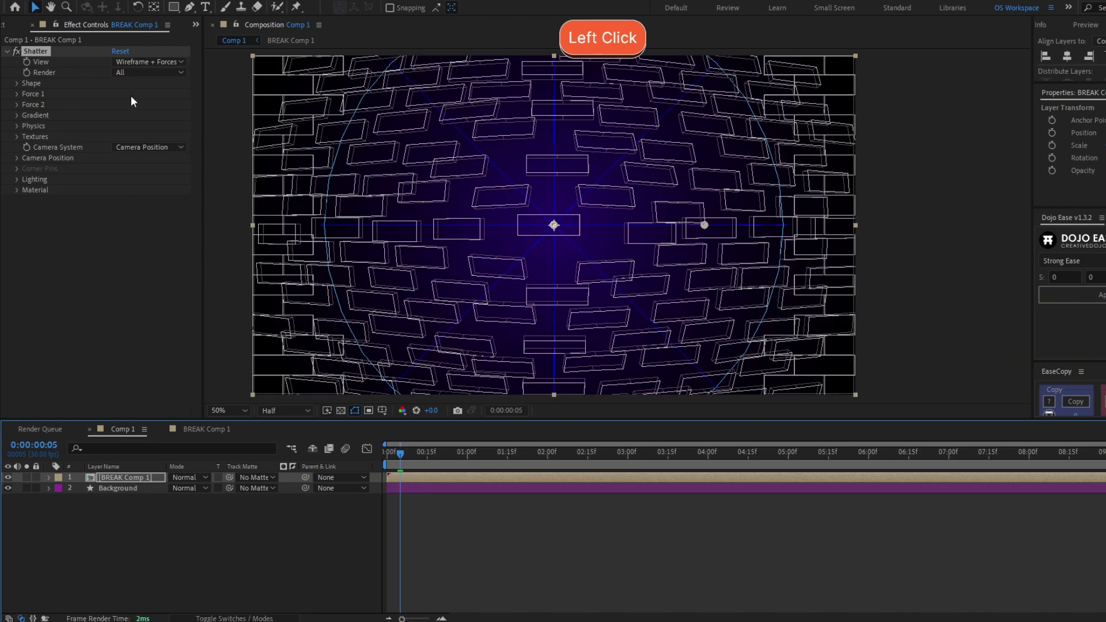
Step: Set the Shatter effect's View to Rendered and scrub through the first frames of the shatter
{"action": "left_click", "coordinate": [138, 61]}
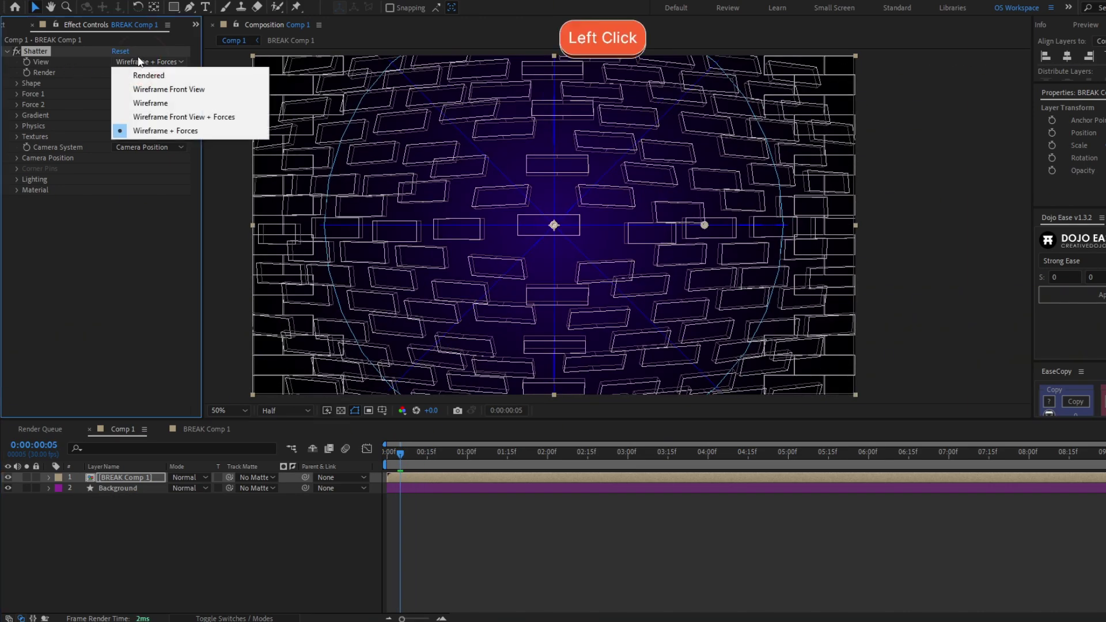
{"action": "left_click", "coordinate": [170, 76]}
{"action": "left_click", "coordinate": [389, 457]}
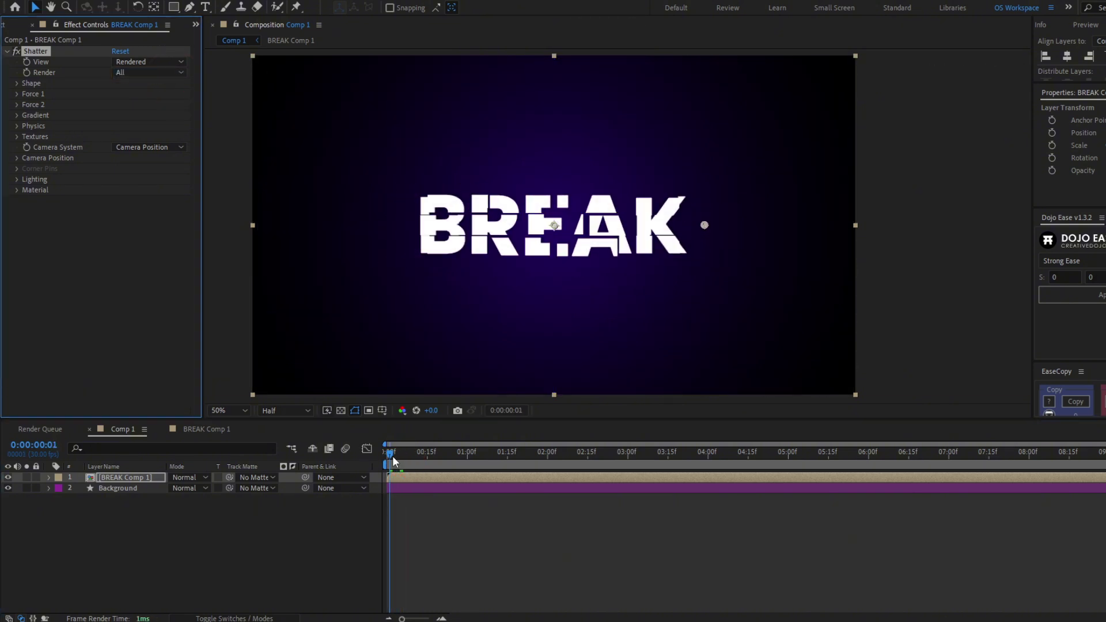
{"action": "mouse_move", "coordinate": [394, 461]}
{"action": "left_mouse_down"}
{"action": "mouse_move", "coordinate": [433, 438]}
{"action": "mouse_move", "coordinate": [399, 445]}
{"action": "left_mouse_up"}
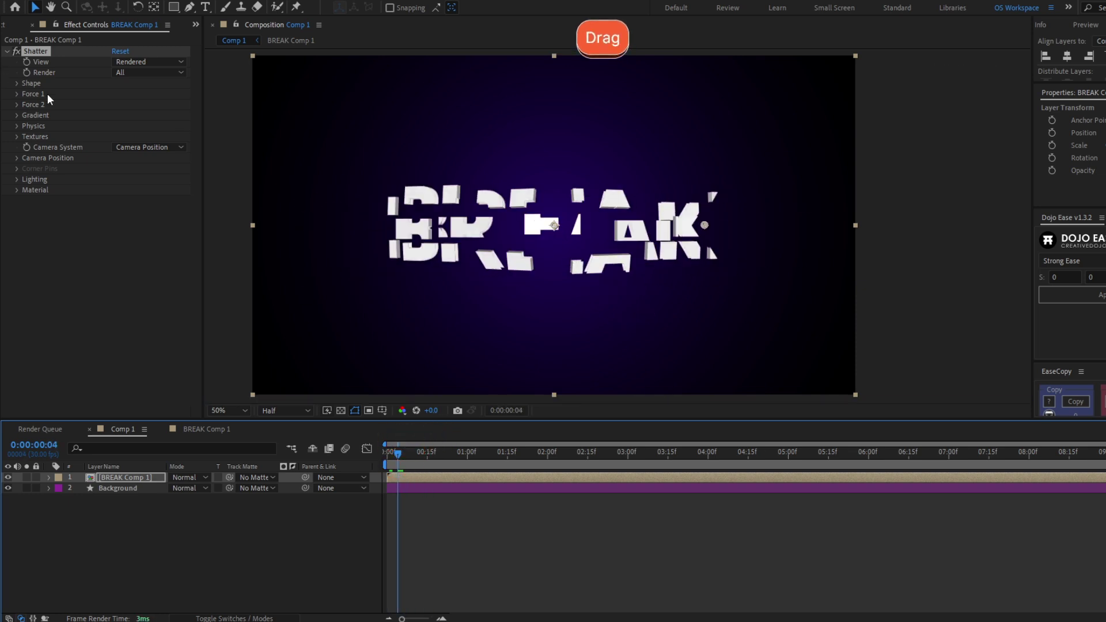
Step: Set the Shatter shape pattern to Glass, preview the animation and return to the first frame
{"action": "left_click", "coordinate": [16, 82]}
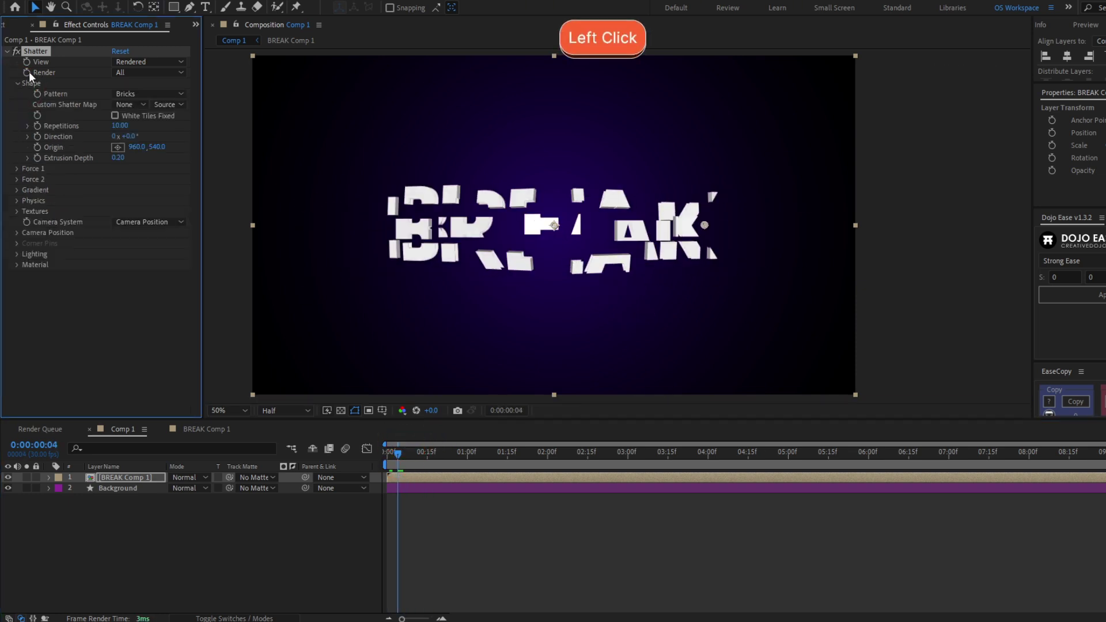
{"action": "left_click", "coordinate": [139, 94]}
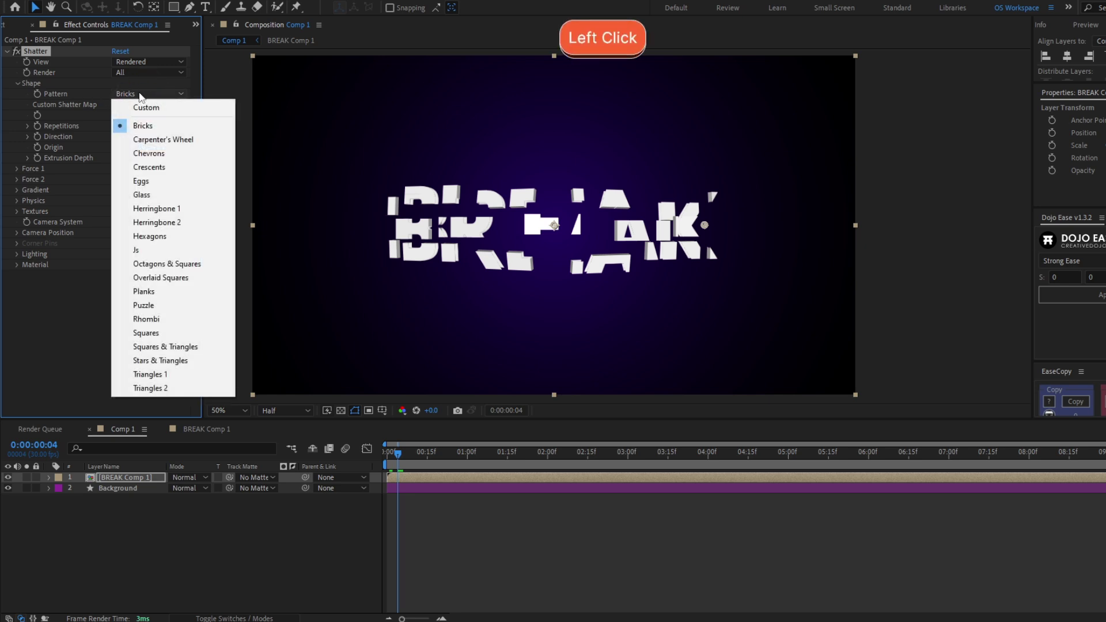
{"action": "left_click", "coordinate": [141, 195]}
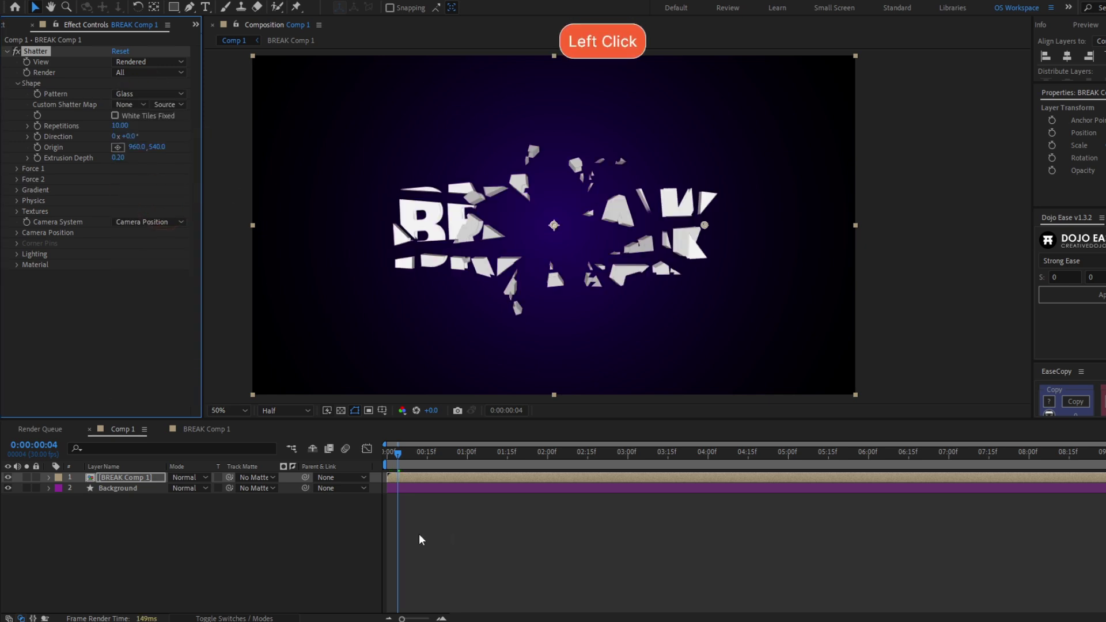
{"action": "left_click", "coordinate": [378, 456]}
{"action": "key", "text": "space"}
{"action": "mouse_move", "coordinate": [388, 454]}
{"action": "left_mouse_down"}
{"action": "mouse_move", "coordinate": [434, 453]}
{"action": "mouse_move", "coordinate": [372, 447]}
{"action": "mouse_move", "coordinate": [391, 443]}
{"action": "left_mouse_up"}
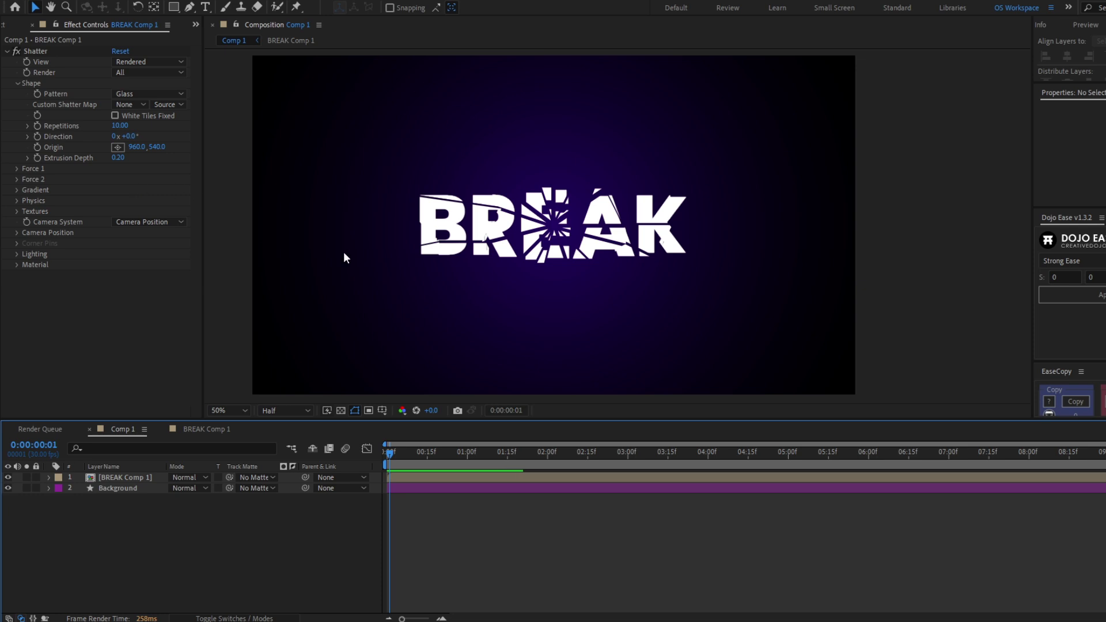
{"action": "left_click", "coordinate": [413, 455]}
{"action": "left_click_drag", "start_coordinate": [414, 456], "coordinate": [381, 457]}
Step: Create a comp-sized solid with the color FF4545 above the pre-composed BREAK layer
{"action": "left_click", "coordinate": [403, 476]}
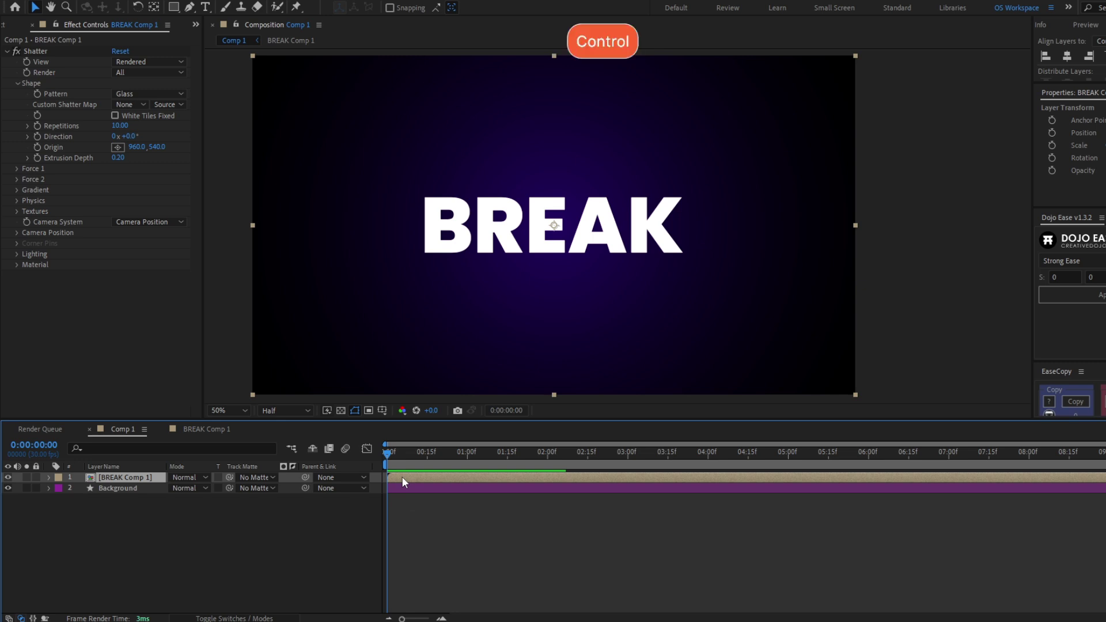
{"action": "key", "text": "ctrl+y"}
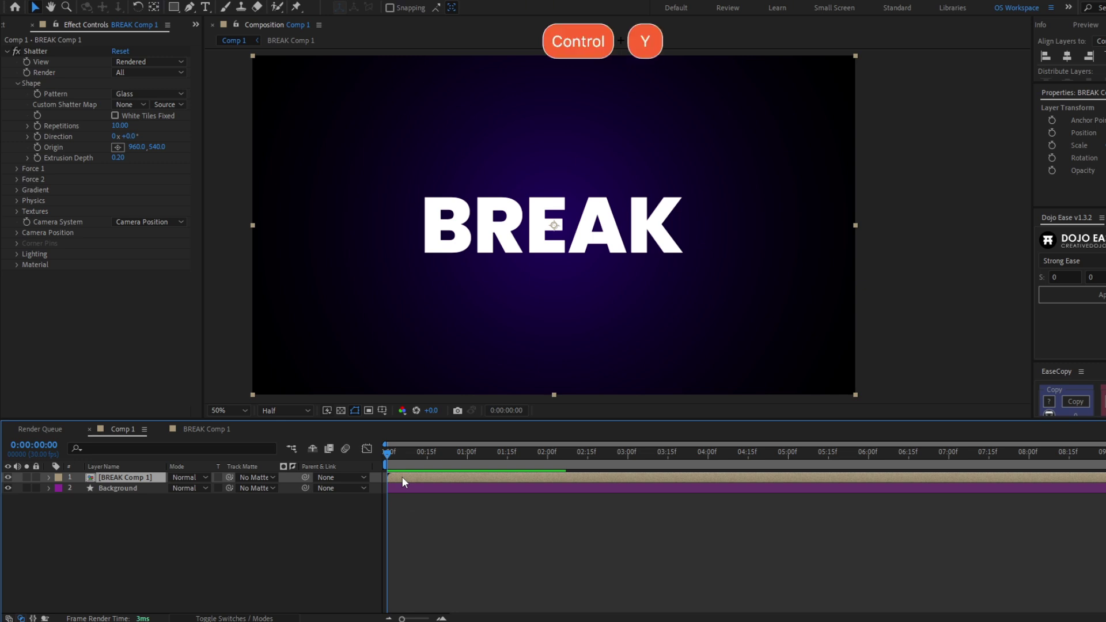
{"action": "left_click", "coordinate": [441, 267]}
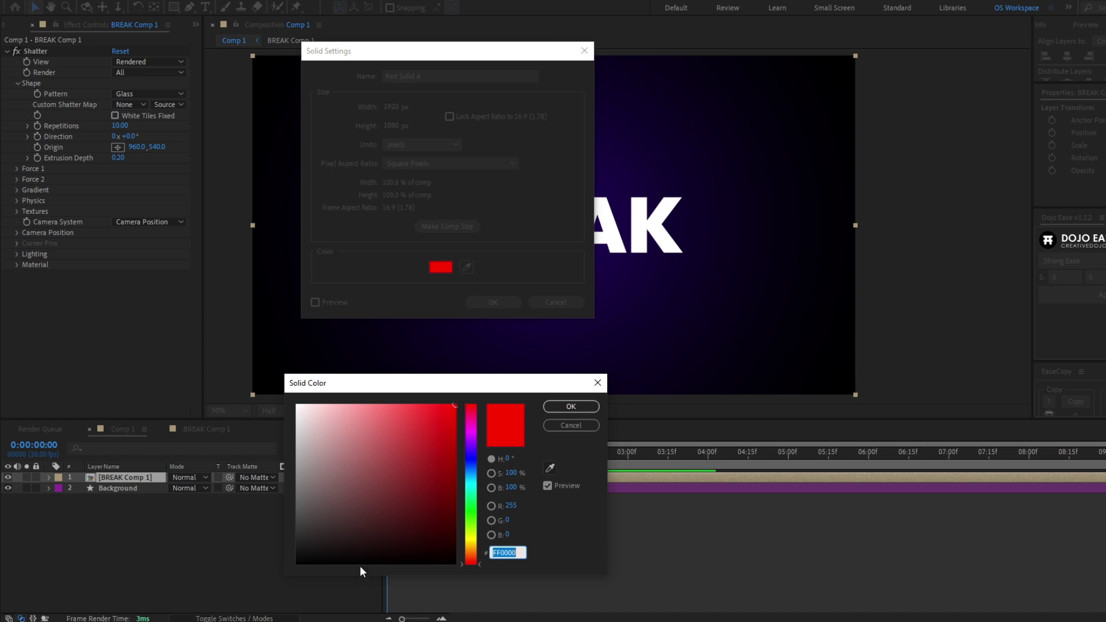
{"action": "mouse_move", "coordinate": [373, 552]}
{"action": "left_mouse_down"}
{"action": "mouse_move", "coordinate": [392, 587]}
{"action": "mouse_move", "coordinate": [375, 578]}
{"action": "mouse_move", "coordinate": [387, 560]}
{"action": "mouse_move", "coordinate": [387, 388]}
{"action": "mouse_move", "coordinate": [398, 398]}
{"action": "left_mouse_up"}
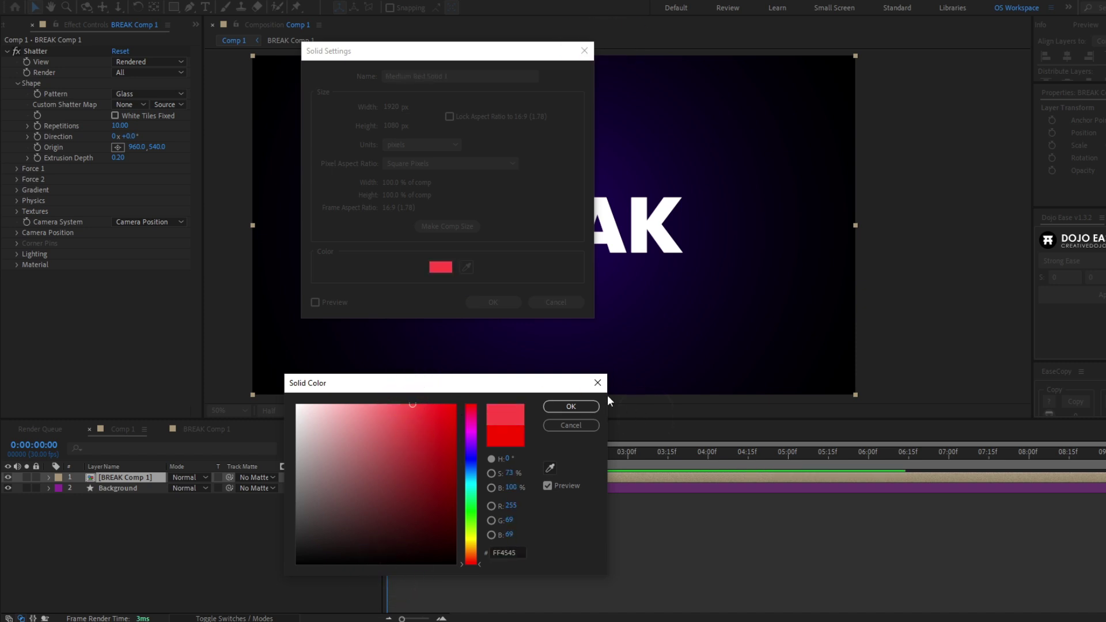
{"action": "left_click", "coordinate": [571, 406]}
{"action": "left_click", "coordinate": [494, 303]}
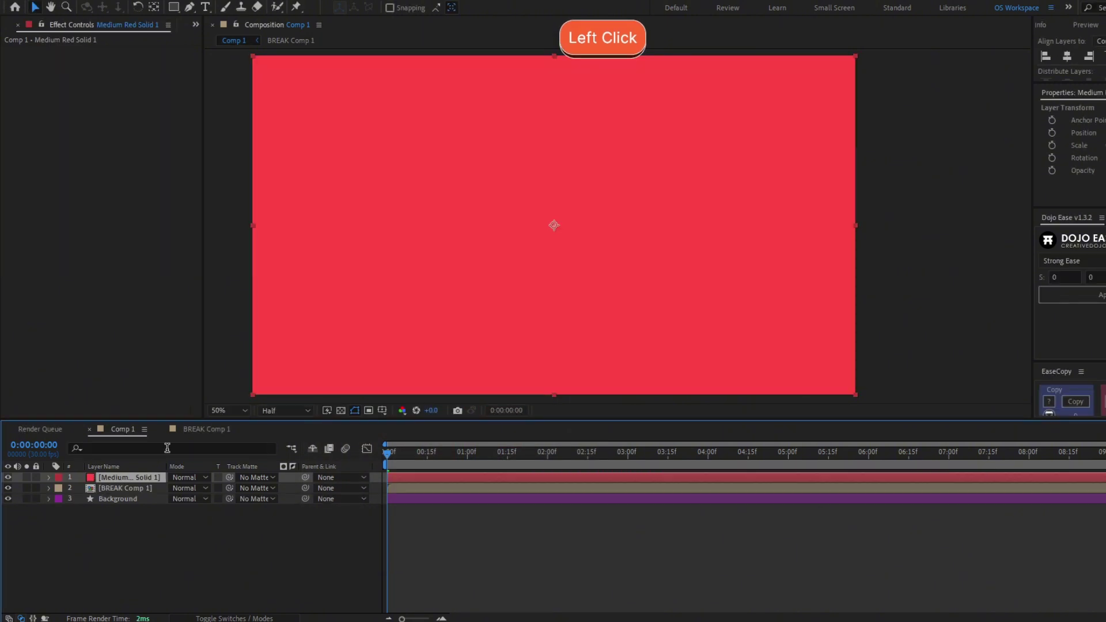
Step: Hide the red solid and draw a closed Pen mask on it around most of the letters A and K
{"action": "left_click", "coordinate": [7, 478]}
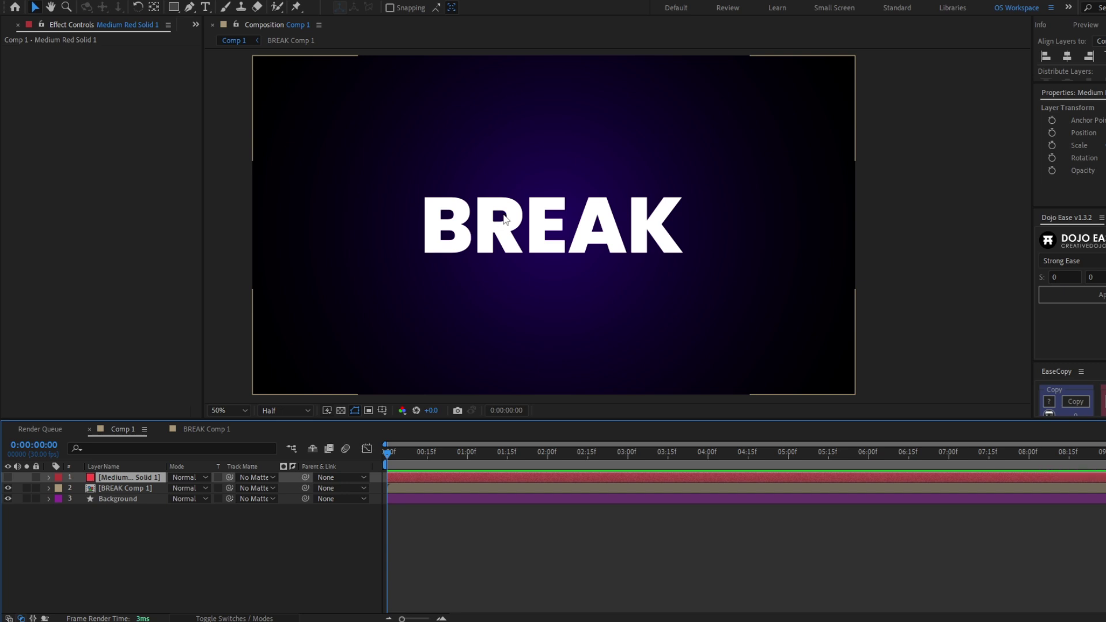
{"action": "key", "text": "g"}
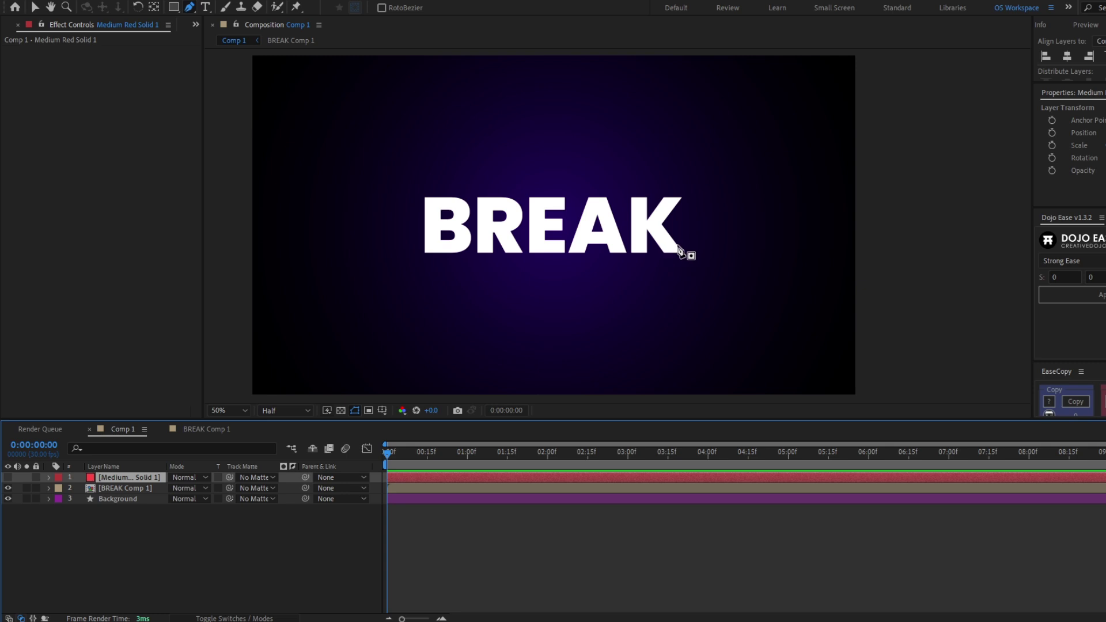
{"action": "left_click", "coordinate": [679, 237]}
{"action": "left_click", "coordinate": [626, 246]}
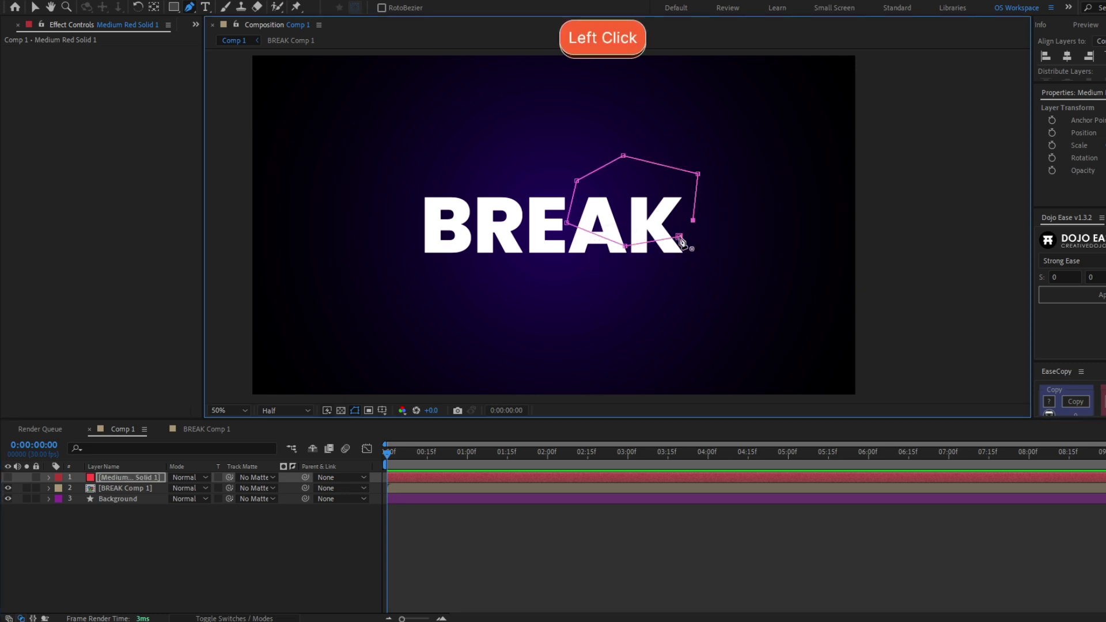
{"action": "left_click", "coordinate": [692, 221]}
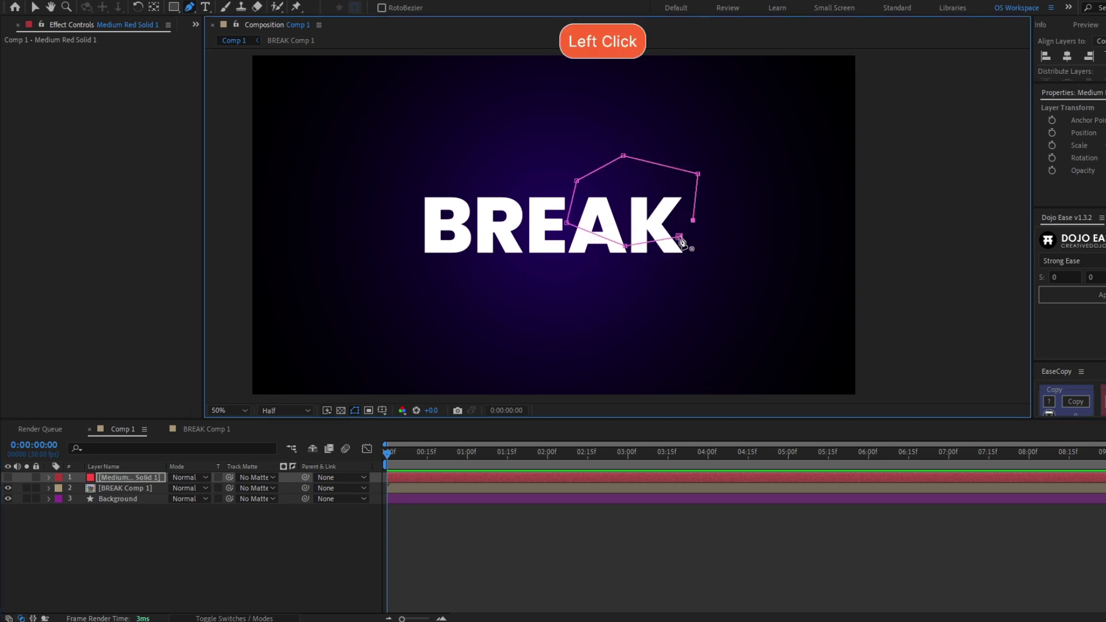
Step: Rename the red solid layer to Mask
{"action": "left_click", "coordinate": [140, 478]}
{"action": "key", "text": "Return"}
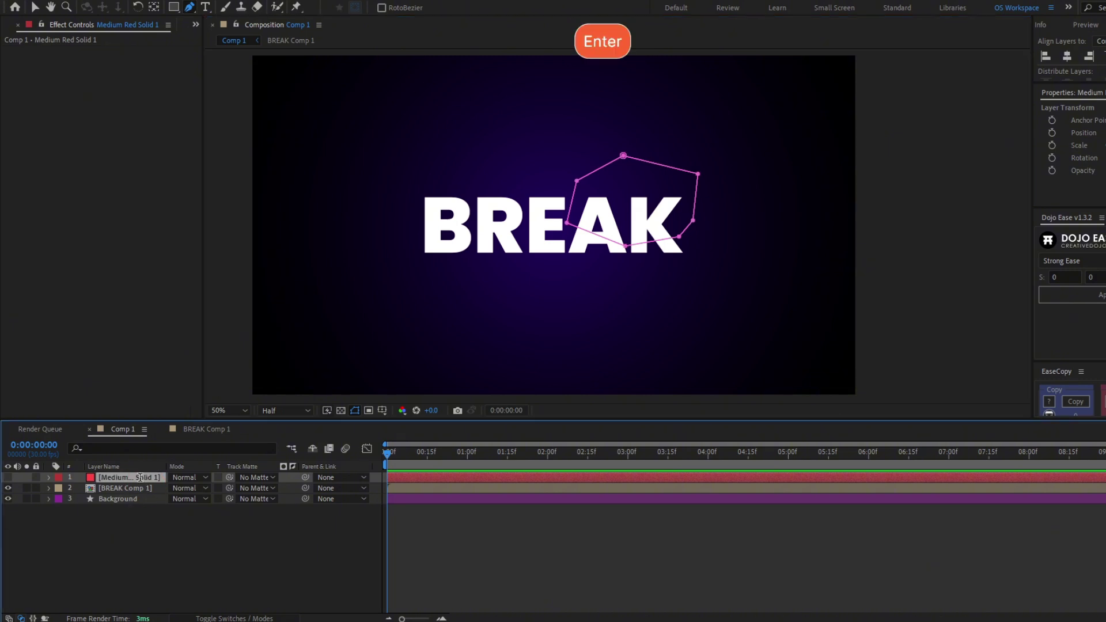
{"action": "type", "text": "Mask"}
{"action": "key", "text": "Return"}
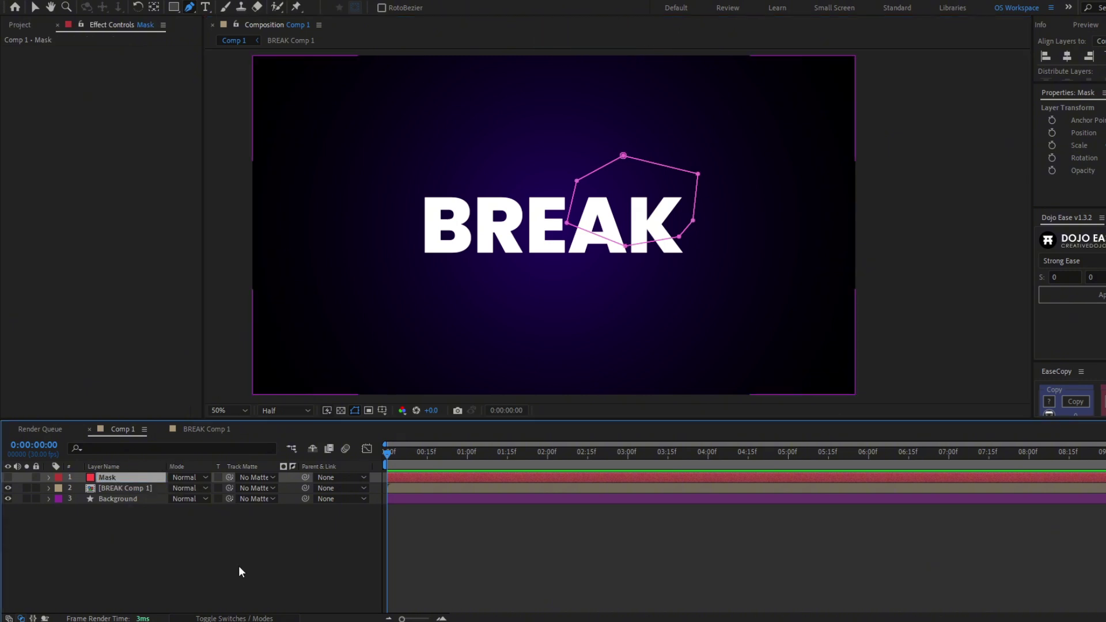
Step: Set the Shatter effect's Gradient Layer to the Mask layer and scrub to check the result
{"action": "left_click", "coordinate": [116, 487]}
{"action": "left_click_drag", "start_coordinate": [393, 455], "coordinate": [392, 455]}
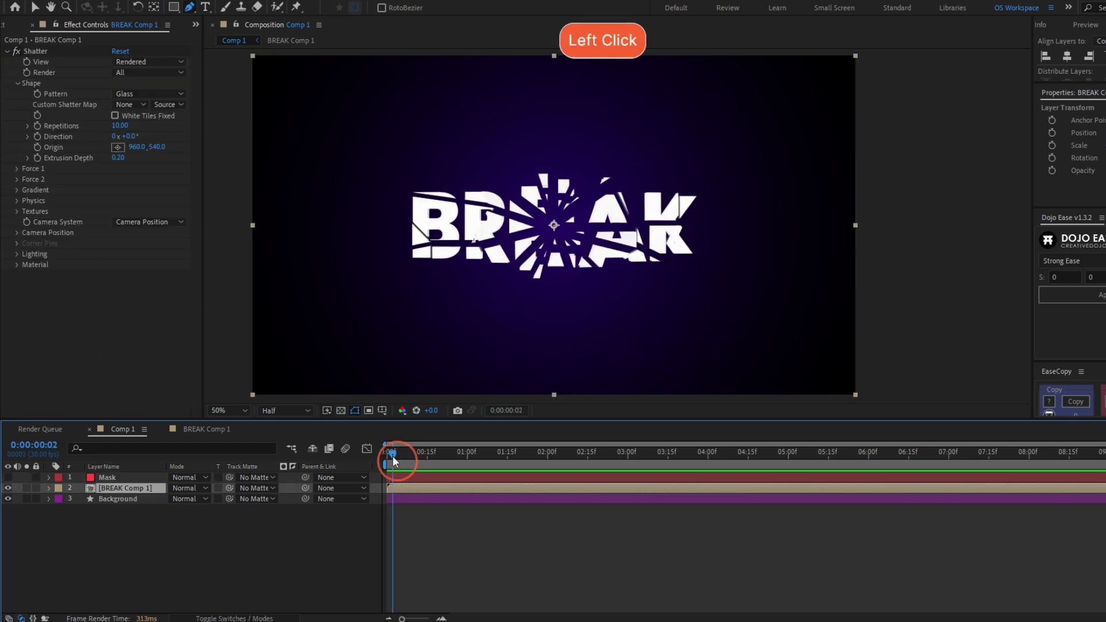
{"action": "left_click", "coordinate": [16, 190]}
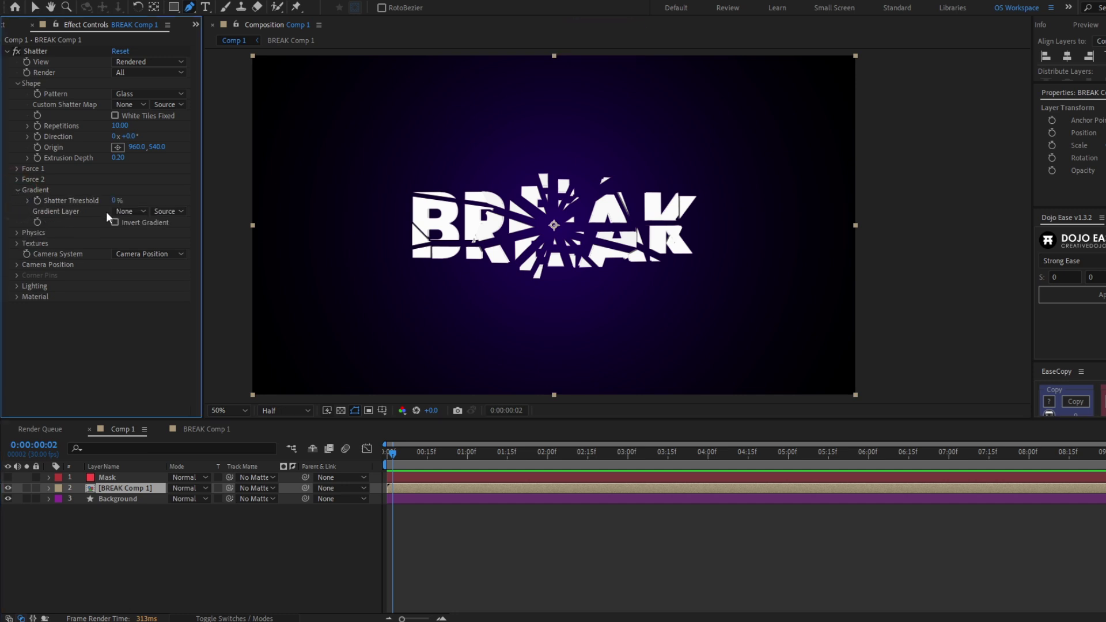
{"action": "left_click", "coordinate": [121, 212]}
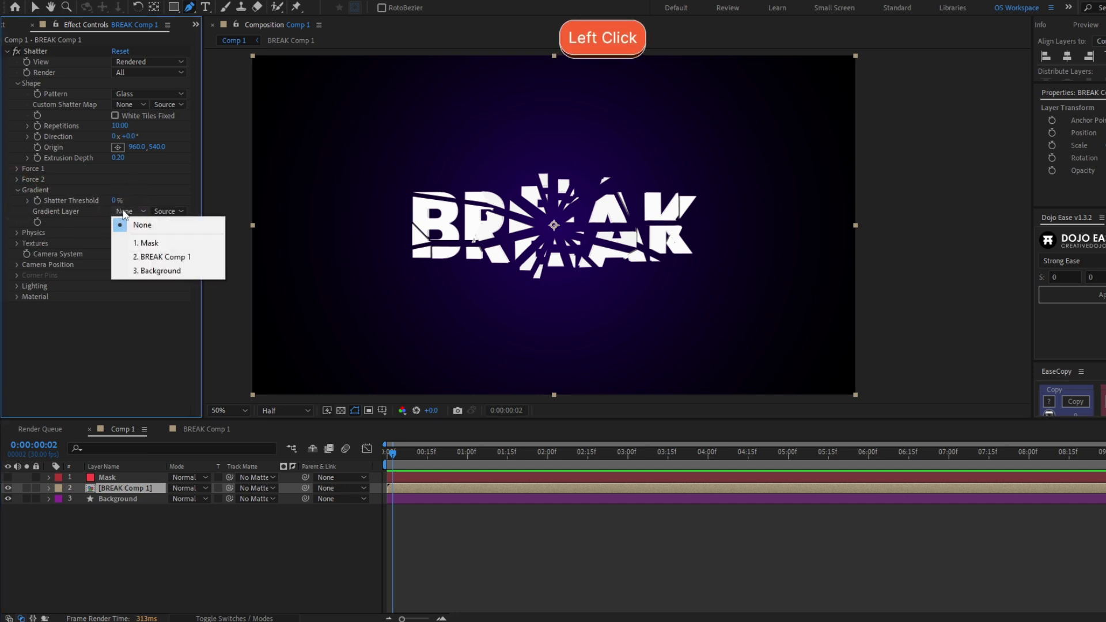
{"action": "left_click", "coordinate": [146, 243]}
{"action": "left_click_drag", "start_coordinate": [401, 456], "coordinate": [417, 466]}
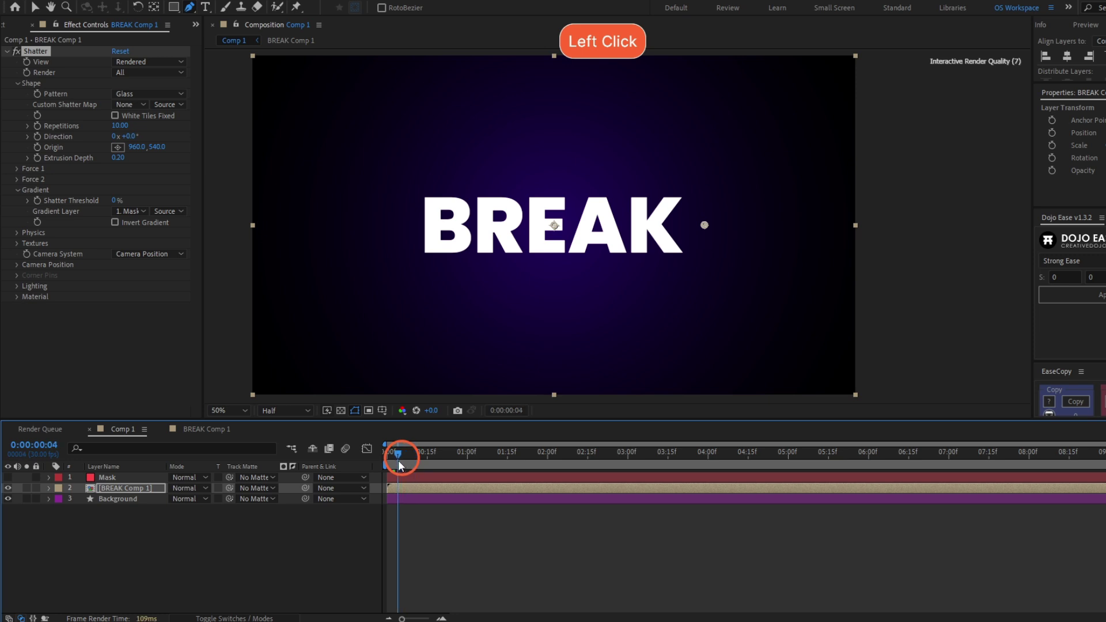
Step: Make the Shatter gradient layer use Masks as its source and set the Shatter Threshold to 99%
{"action": "left_click", "coordinate": [170, 211]}
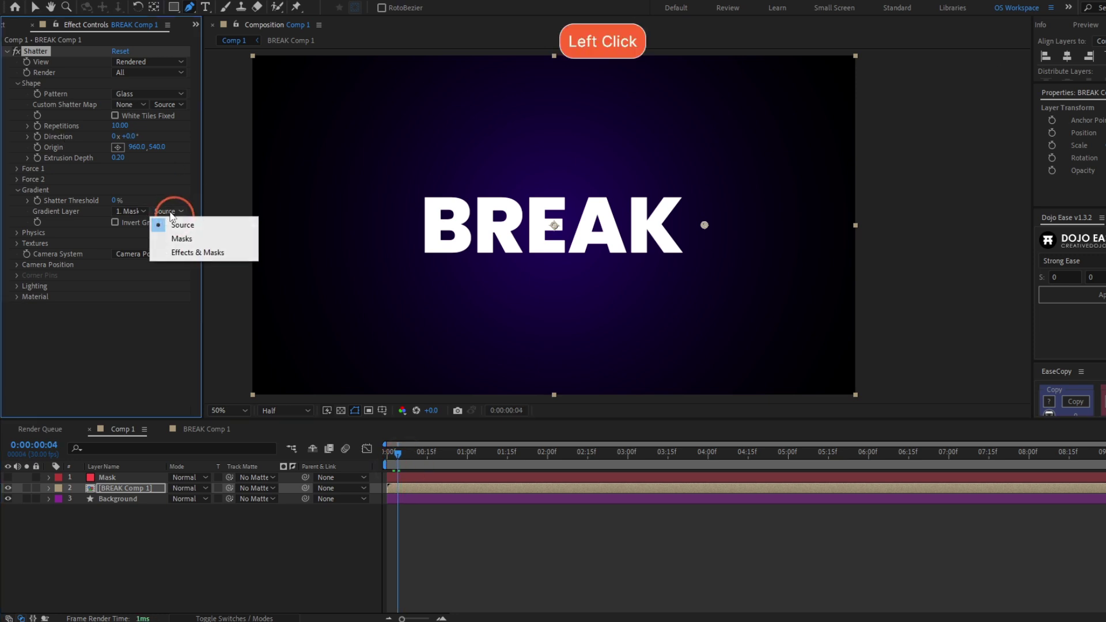
{"action": "left_click", "coordinate": [180, 240]}
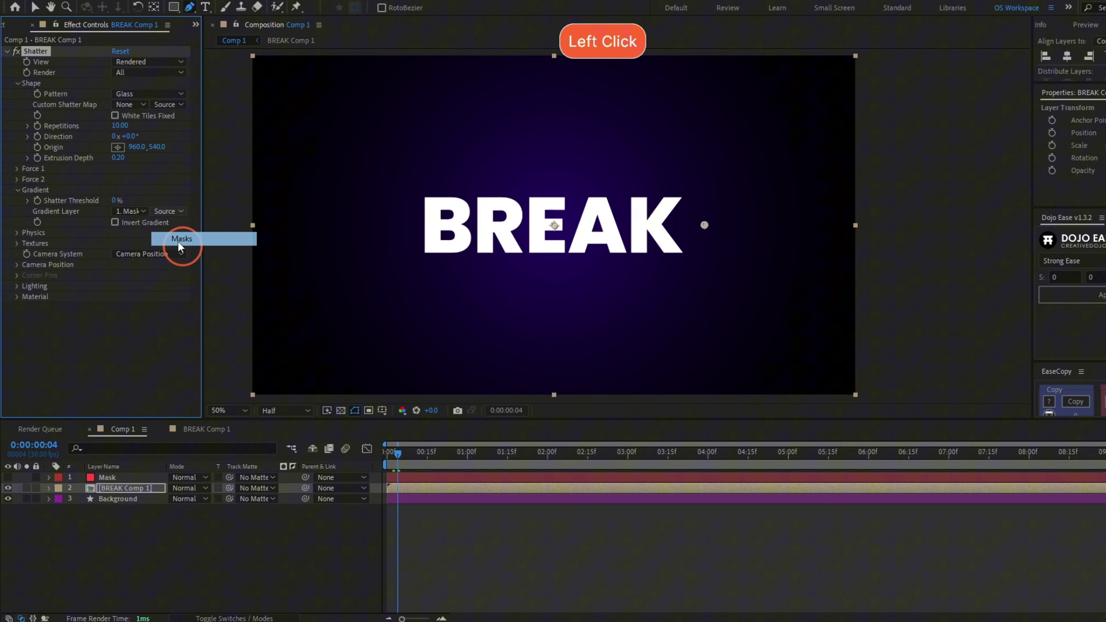
{"action": "left_click", "coordinate": [114, 201]}
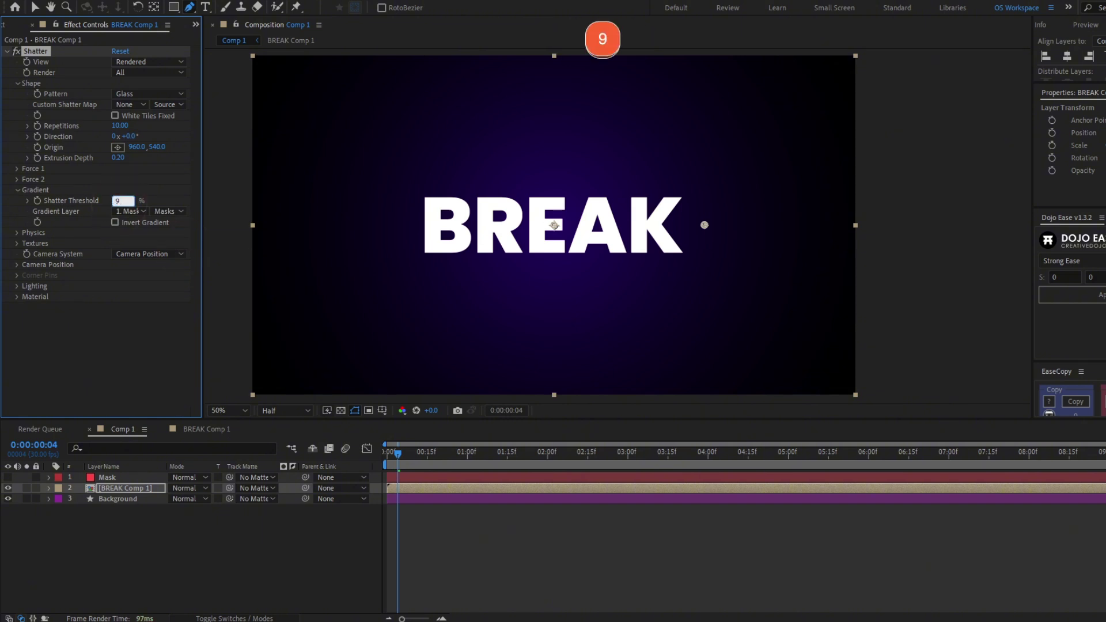
{"action": "key", "text": "Return"}
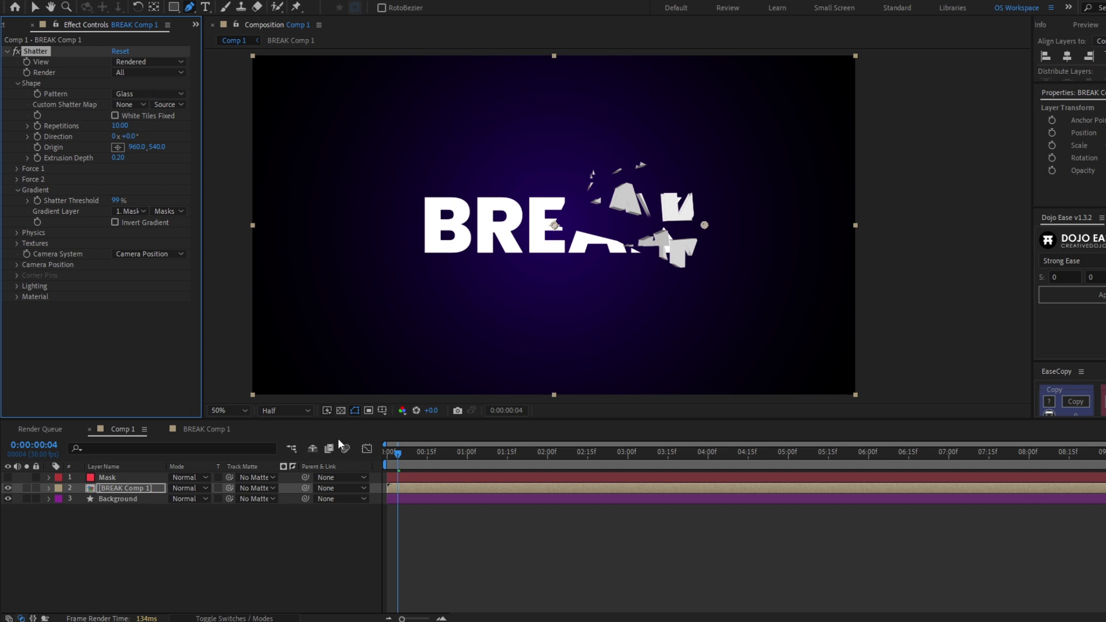
Step: Try black (000000) as the Mask solid's color and discard the change
{"action": "left_click", "coordinate": [160, 479]}
{"action": "key", "text": "ctrl+shift+y"}
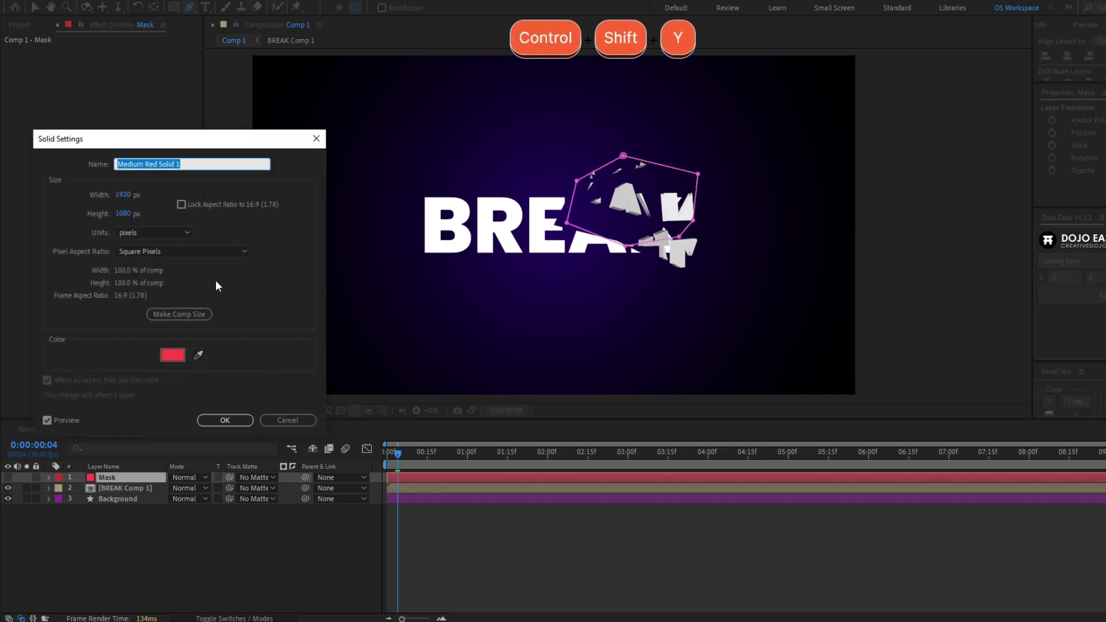
{"action": "left_click", "coordinate": [175, 356]}
{"action": "left_click_drag", "start_coordinate": [404, 474], "coordinate": [410, 594]}
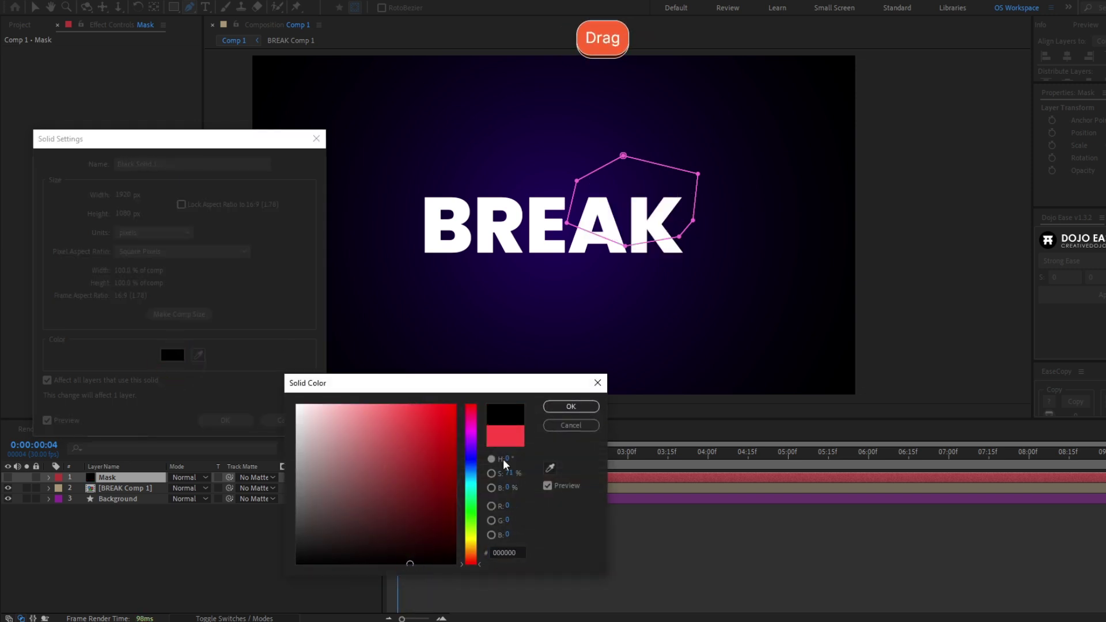
{"action": "left_click", "coordinate": [572, 426]}
{"action": "left_click", "coordinate": [286, 421]}
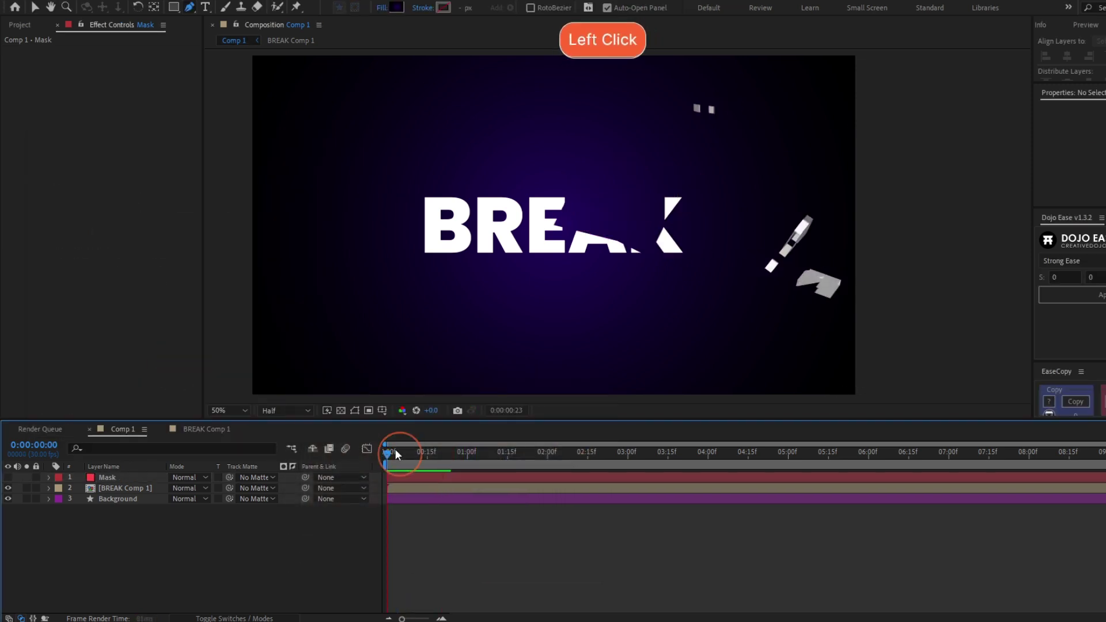
Step: Set the Shatter Repetitions on the BREAK Comp 1 layer to 19 and preview the break
{"action": "left_click_drag", "start_coordinate": [400, 454], "coordinate": [412, 456]}
{"action": "left_click", "coordinate": [439, 489]}
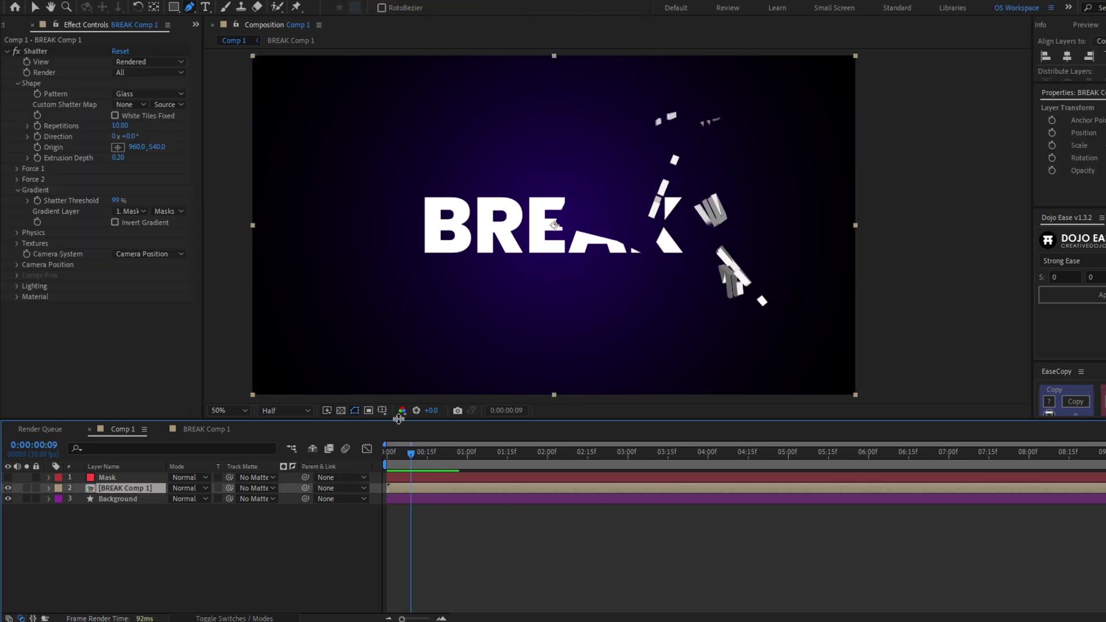
{"action": "left_click", "coordinate": [392, 456]}
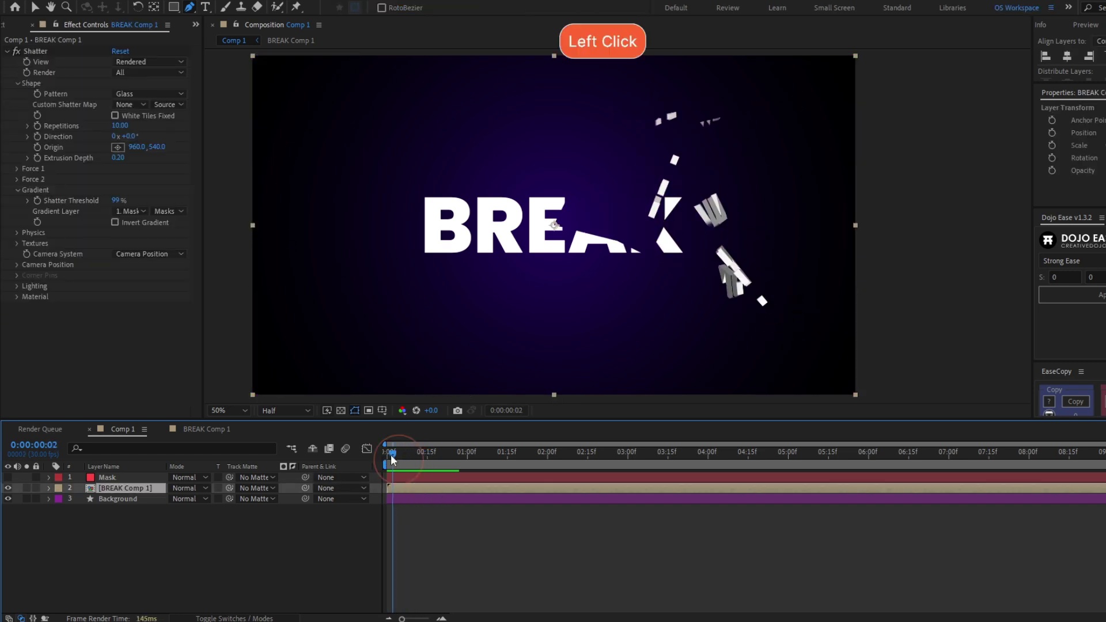
{"action": "left_click_drag", "start_coordinate": [391, 456], "coordinate": [394, 455]}
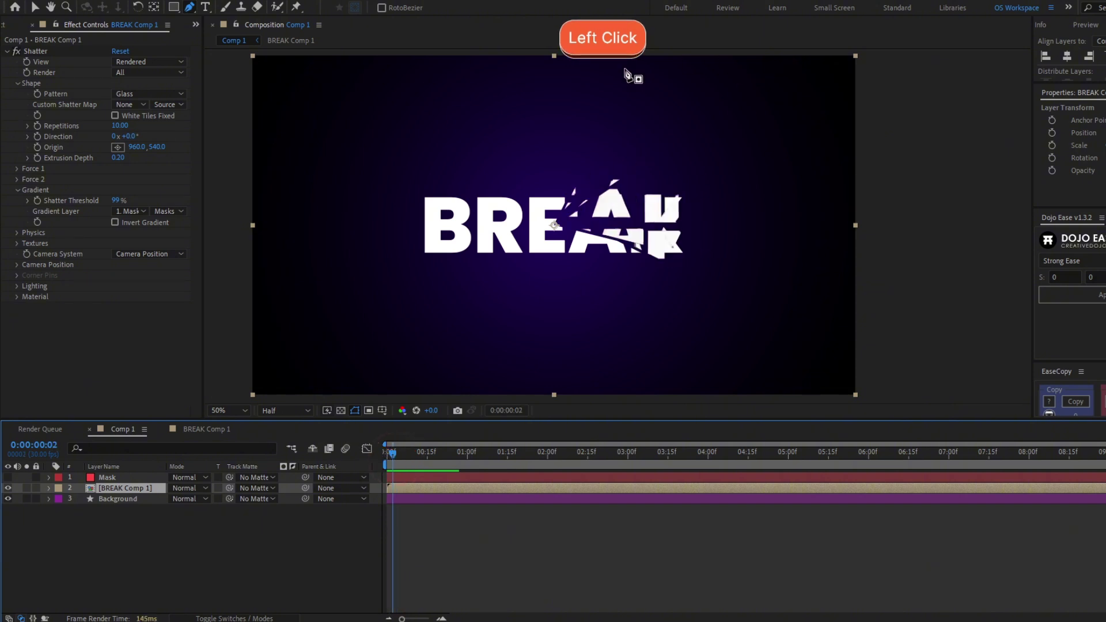
{"action": "key", "text": "v"}
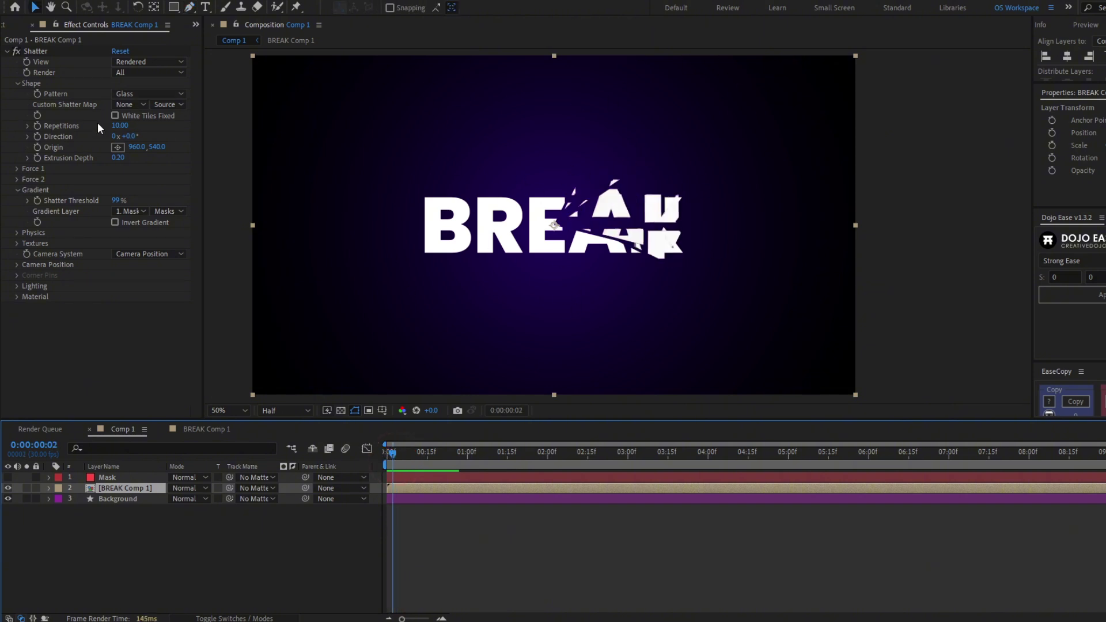
{"action": "left_click_drag", "start_coordinate": [114, 132], "coordinate": [194, 136]}
{"action": "key", "text": "space"}
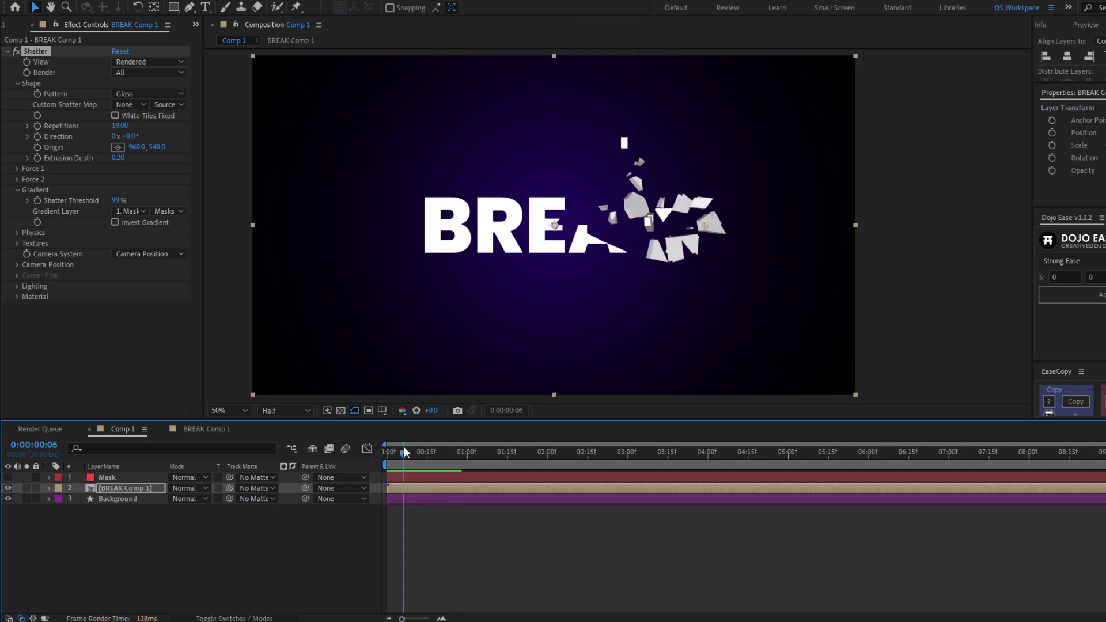
{"action": "mouse_move", "coordinate": [395, 451]}
{"action": "left_mouse_down"}
{"action": "mouse_move", "coordinate": [380, 459]}
{"action": "mouse_move", "coordinate": [398, 464]}
{"action": "left_mouse_up"}
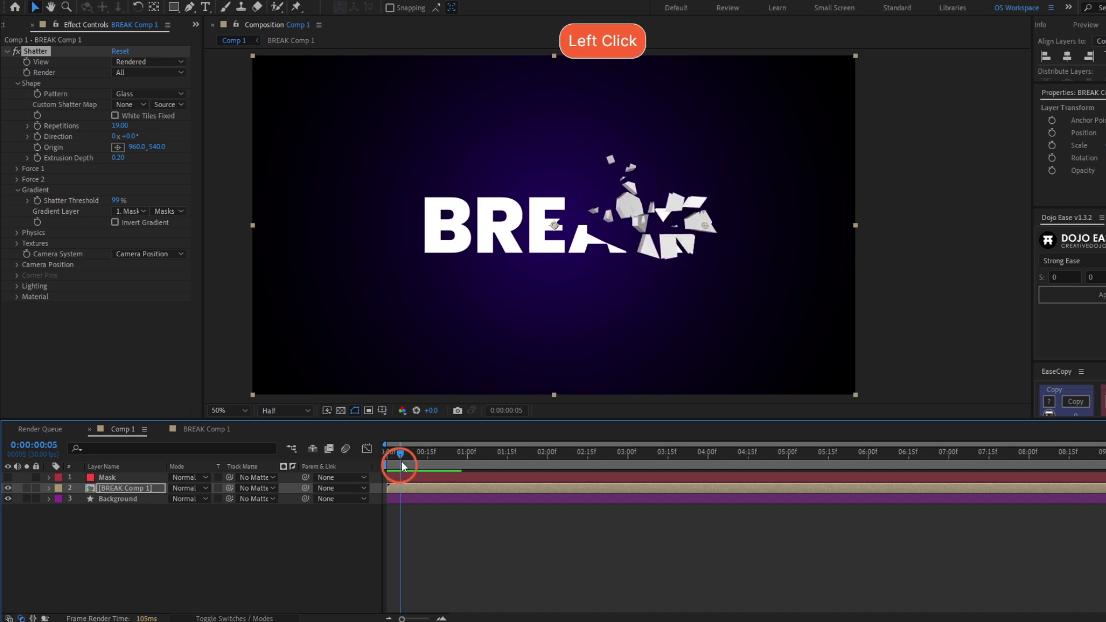
Step: Move the Shatter Origin between the E and A, at about 1042, 548, and scrub through the break
{"action": "left_click", "coordinate": [117, 148]}
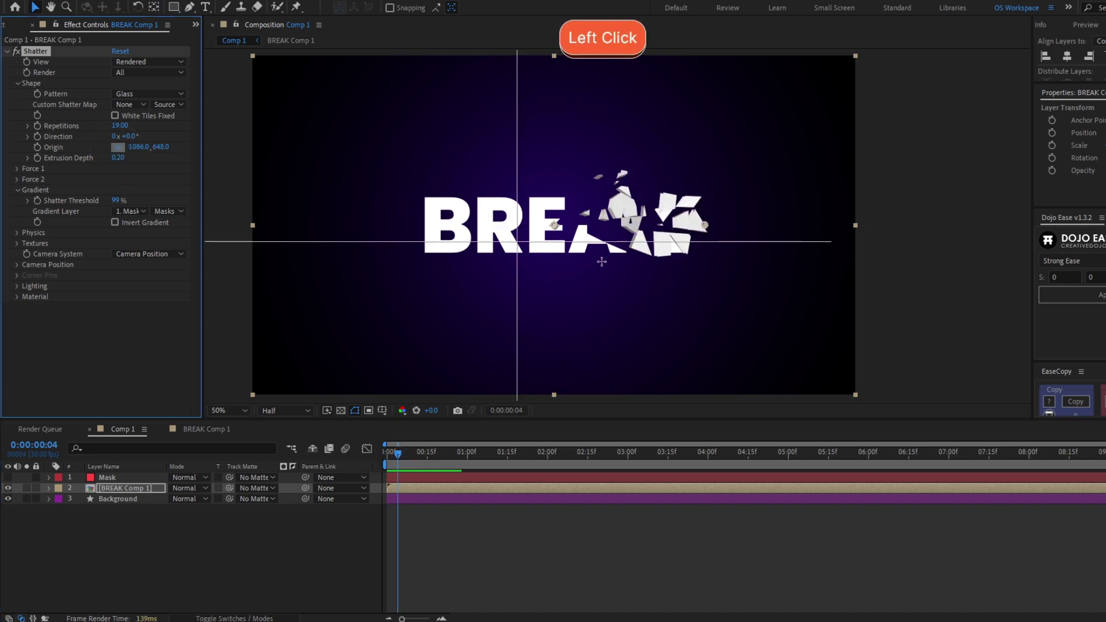
{"action": "left_click", "coordinate": [629, 214]}
{"action": "left_click_drag", "start_coordinate": [399, 454], "coordinate": [386, 454]}
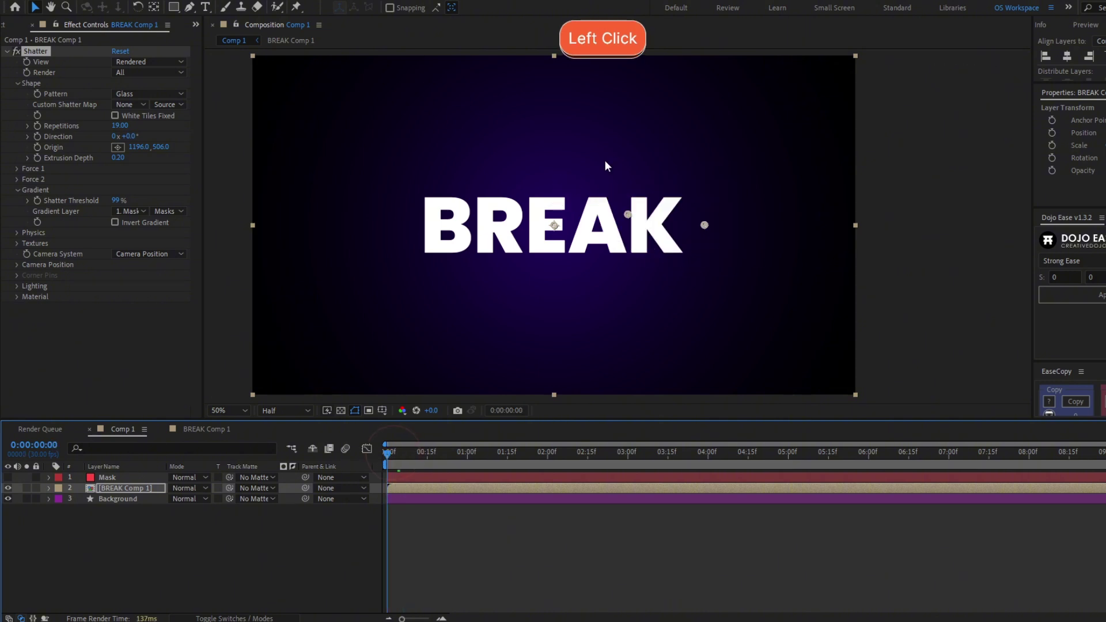
{"action": "left_click_drag", "start_coordinate": [627, 215], "coordinate": [601, 210]}
{"action": "mouse_move", "coordinate": [387, 455]}
{"action": "left_mouse_down"}
{"action": "mouse_move", "coordinate": [405, 456]}
{"action": "mouse_move", "coordinate": [386, 455]}
{"action": "left_mouse_up"}
{"action": "left_click_drag", "start_coordinate": [601, 210], "coordinate": [572, 240]}
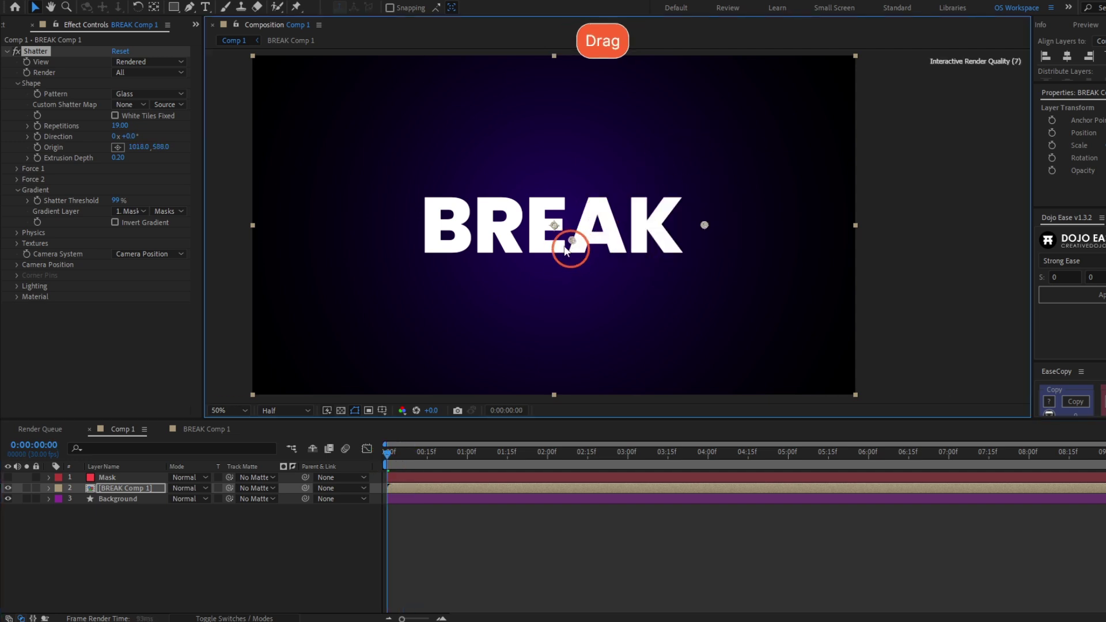
{"action": "mouse_move", "coordinate": [392, 455]}
{"action": "left_mouse_down"}
{"action": "mouse_move", "coordinate": [413, 456]}
{"action": "mouse_move", "coordinate": [400, 455]}
{"action": "left_mouse_up"}
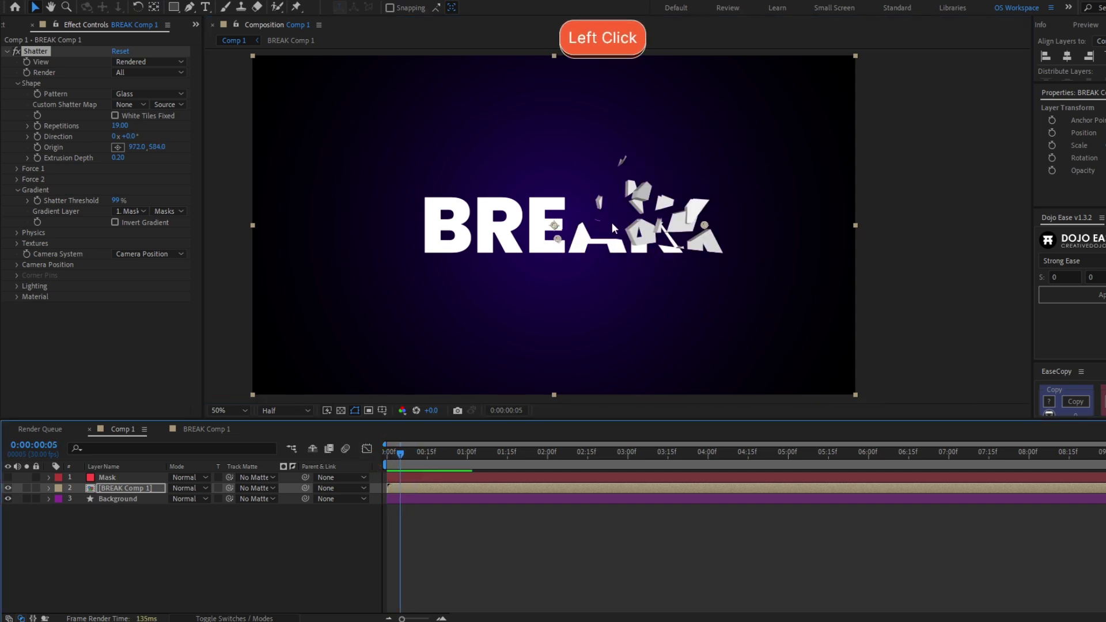
{"action": "left_click_drag", "start_coordinate": [573, 240], "coordinate": [579, 227]}
{"action": "left_click_drag", "start_coordinate": [400, 457], "coordinate": [355, 467]}
{"action": "key", "text": "space"}
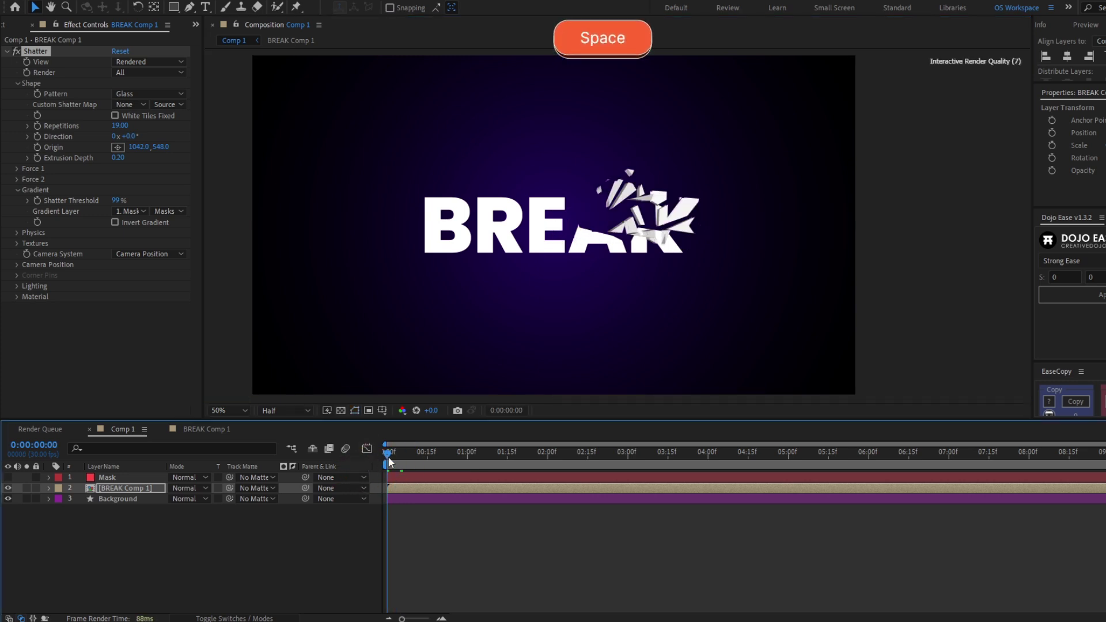
{"action": "left_click", "coordinate": [403, 454]}
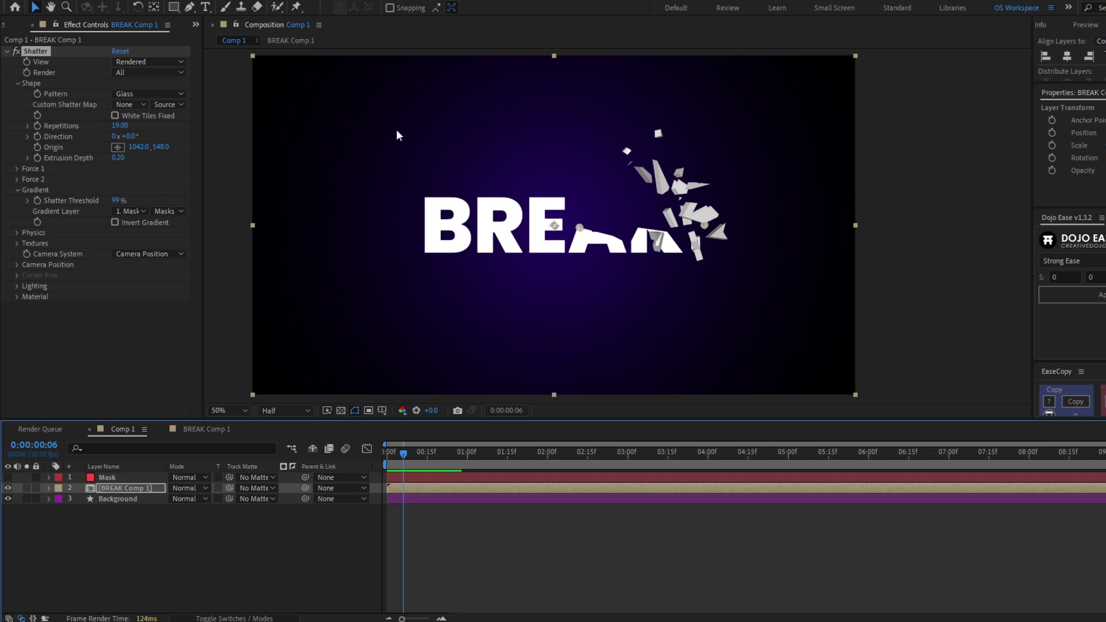
Step: Set the Shatter Extrusion Depth to 0.09 and play back the thinner fragments
{"action": "scroll", "coordinate": [747, 164], "scroll_direction": "up", "scroll_amount": 2}
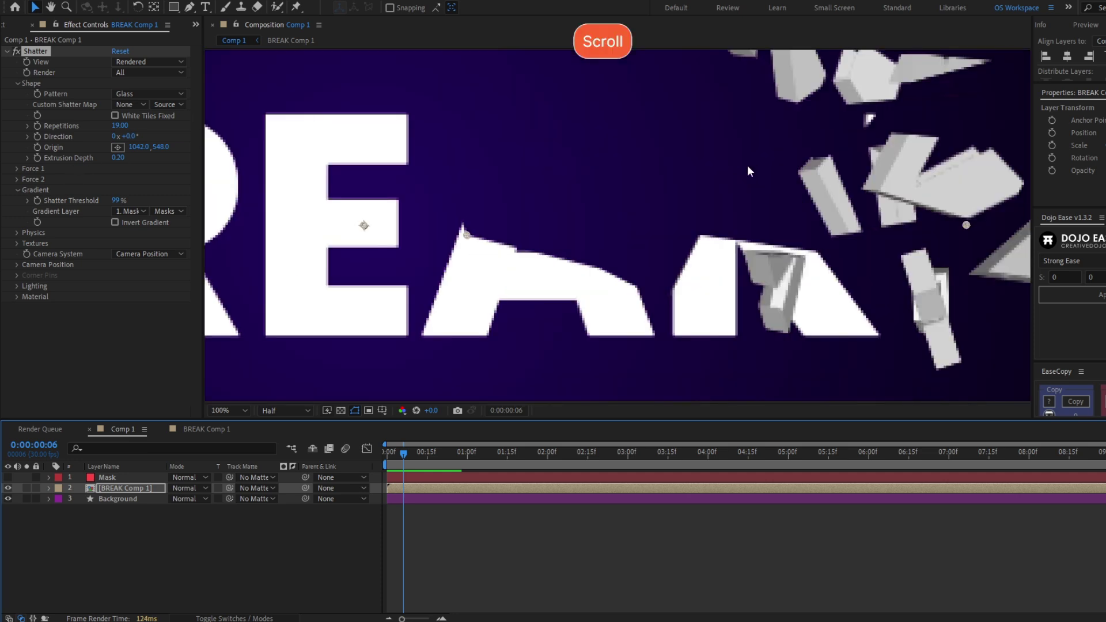
{"action": "scroll", "coordinate": [748, 164], "scroll_direction": "down", "scroll_amount": 1}
{"action": "left_click_drag", "start_coordinate": [748, 166], "coordinate": [585, 225]}
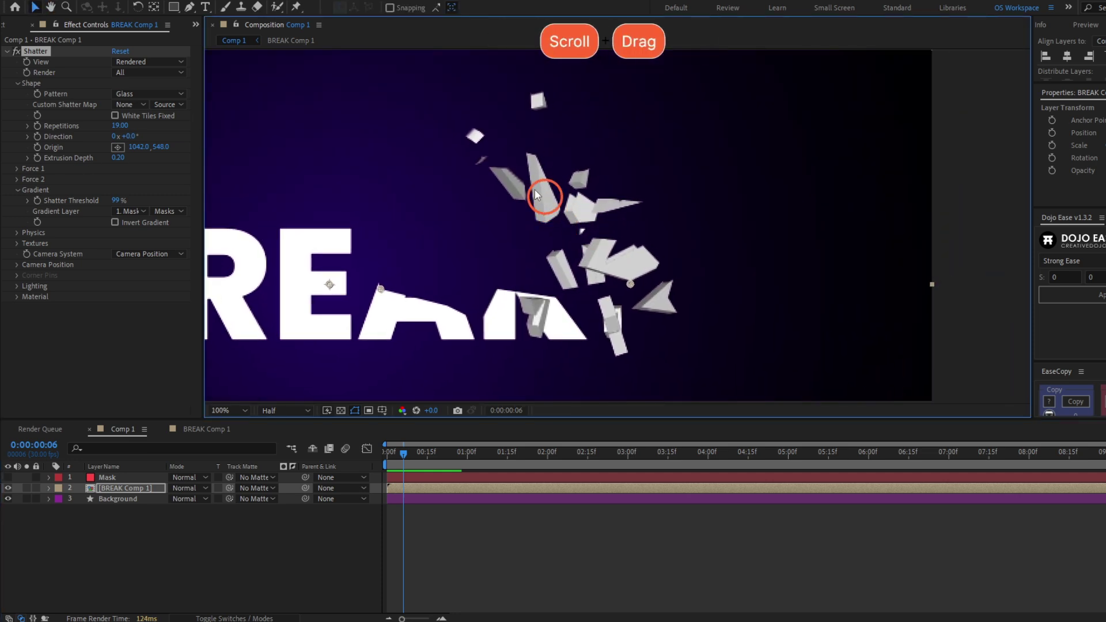
{"action": "mouse_move", "coordinate": [111, 161]}
{"action": "left_mouse_down"}
{"action": "mouse_move", "coordinate": [144, 156]}
{"action": "mouse_move", "coordinate": [102, 157]}
{"action": "left_mouse_up"}
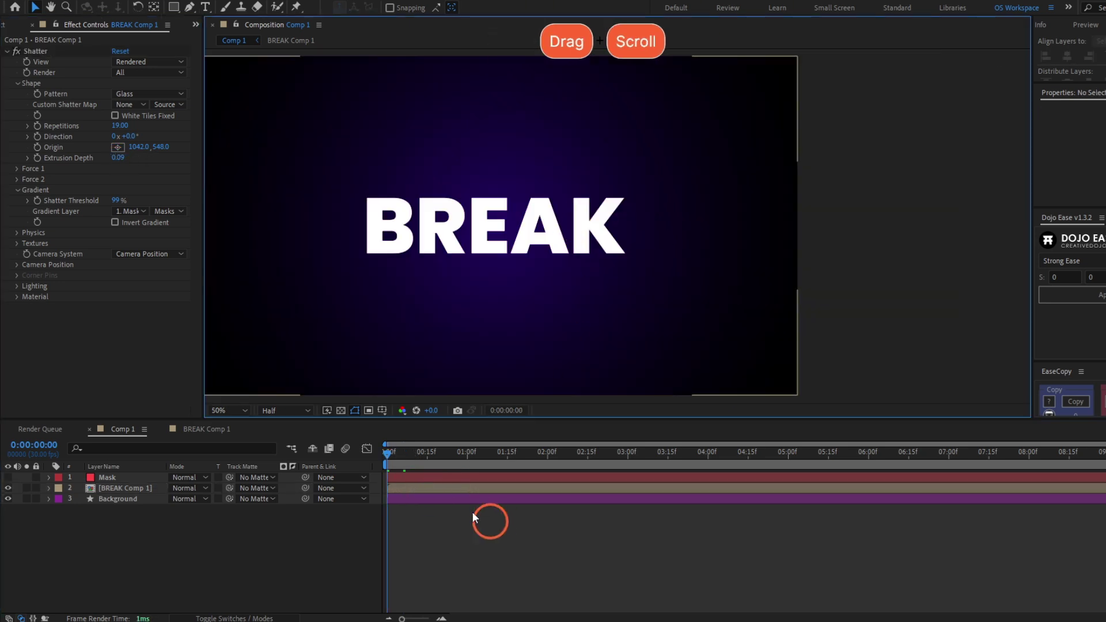
{"action": "key", "text": "space"}
{"action": "left_click", "coordinate": [388, 454]}
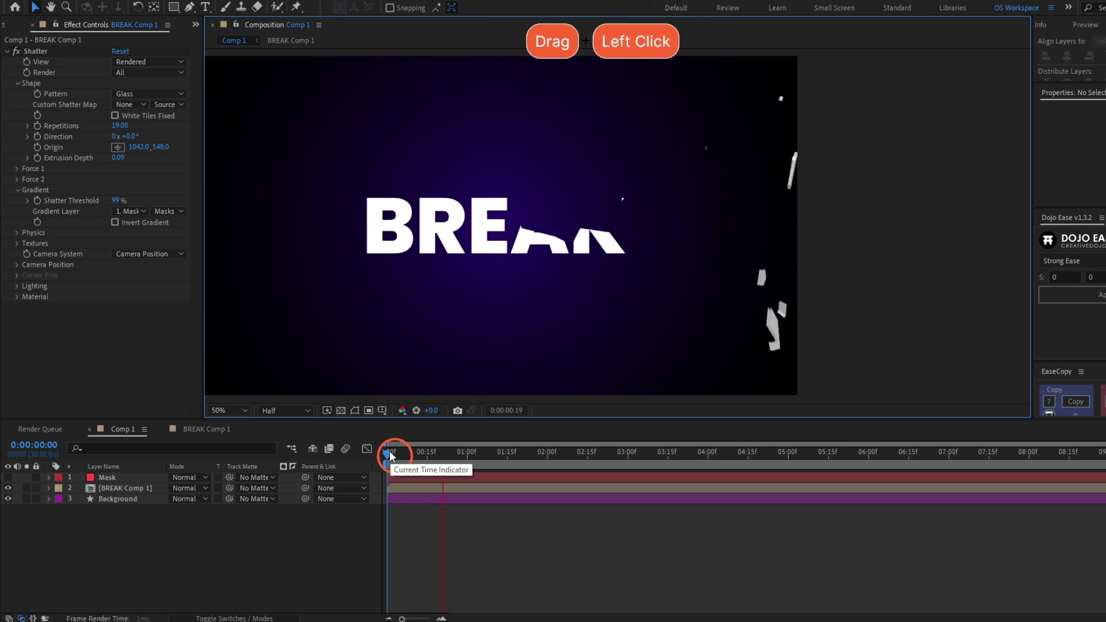
{"action": "mouse_move", "coordinate": [386, 455]}
{"action": "left_mouse_down"}
{"action": "mouse_move", "coordinate": [450, 452]}
{"action": "mouse_move", "coordinate": [382, 443]}
{"action": "mouse_move", "coordinate": [419, 443]}
{"action": "mouse_move", "coordinate": [400, 444]}
{"action": "left_mouse_up"}
Step: Expand Shatter's Physics settings and examine the flying fragments
{"action": "left_click", "coordinate": [16, 233]}
{"action": "key", "text": "space"}
{"action": "scroll", "coordinate": [533, 231], "scroll_direction": "up", "scroll_amount": 2}
{"action": "scroll", "coordinate": [533, 231], "scroll_direction": "down", "scroll_amount": 2}
{"action": "left_click", "coordinate": [55, 246]}
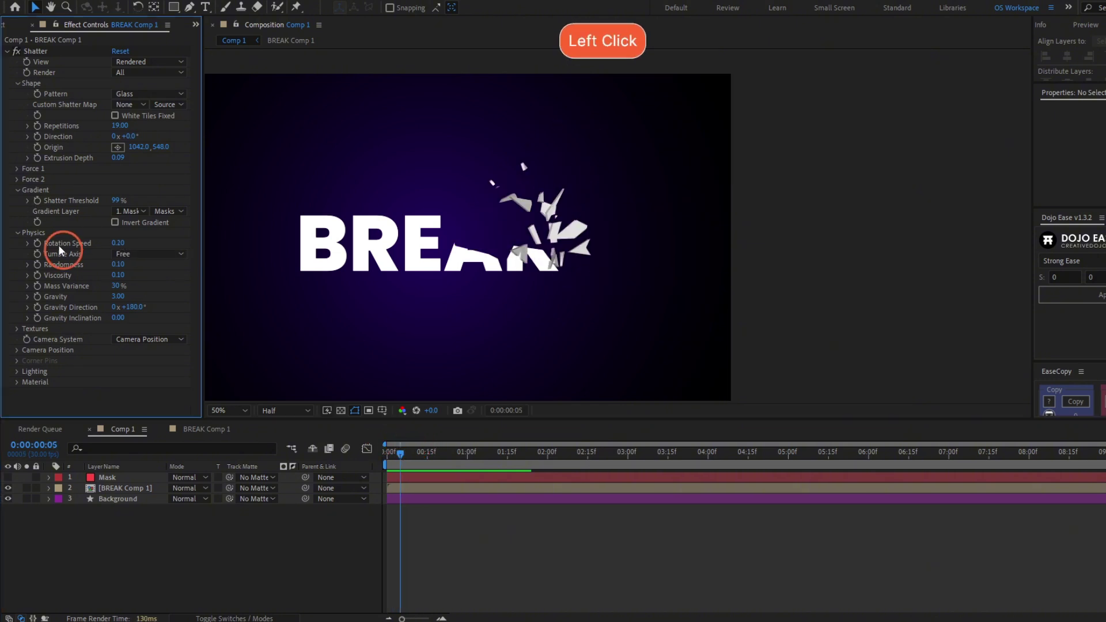
Step: Set the Shatter Rotation Speed to 0 and preview the animation
{"action": "left_click", "coordinate": [119, 244]}
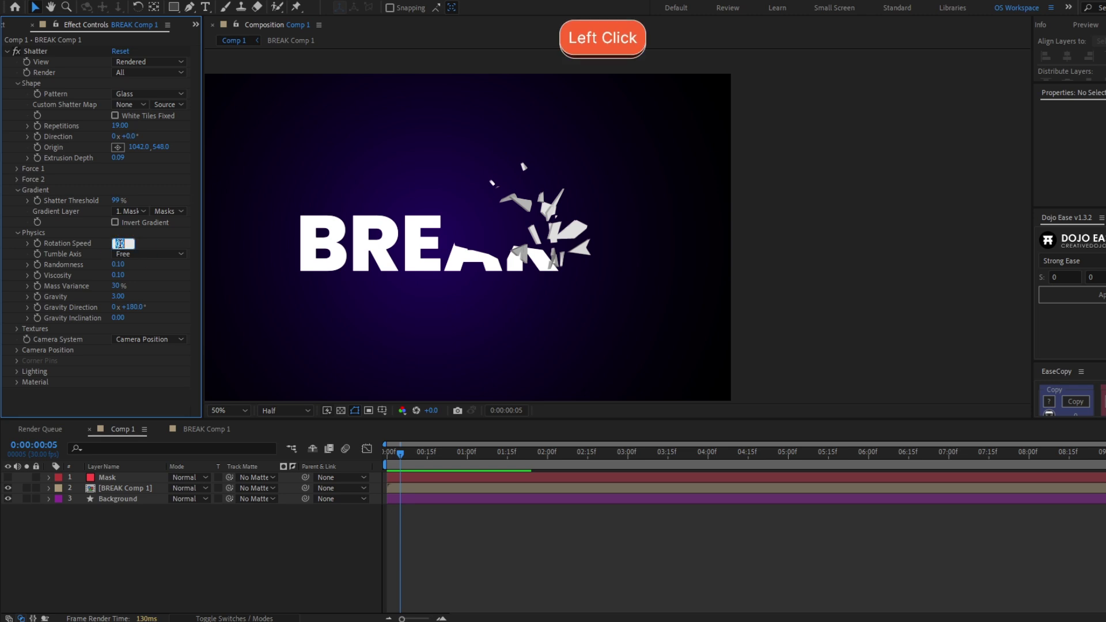
{"action": "type", "text": "0"}
{"action": "key", "text": "Return"}
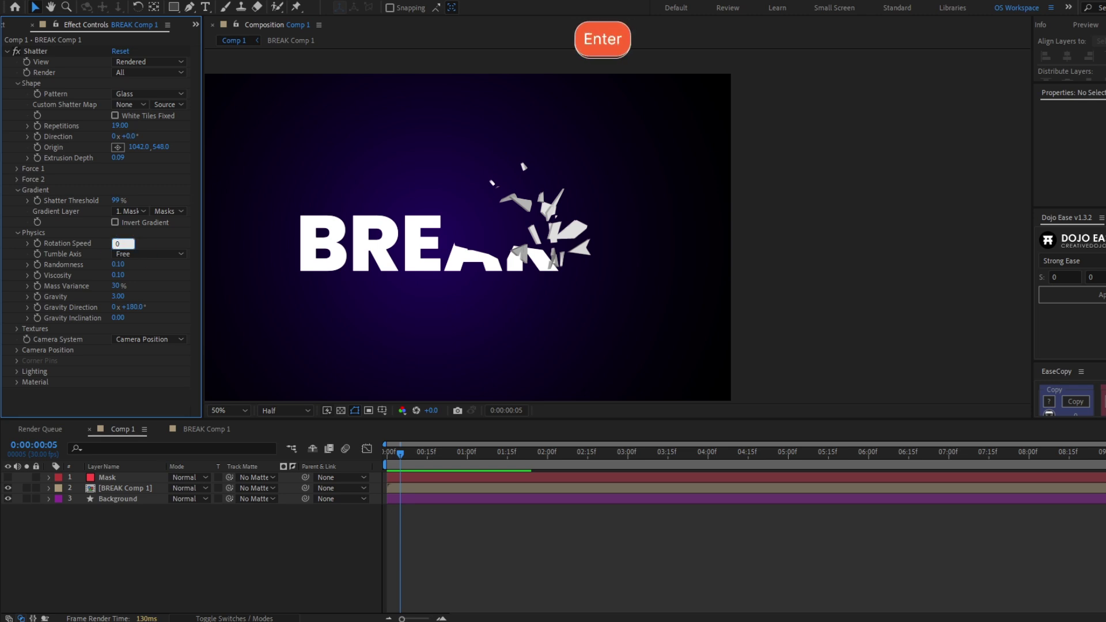
{"action": "key", "text": "space"}
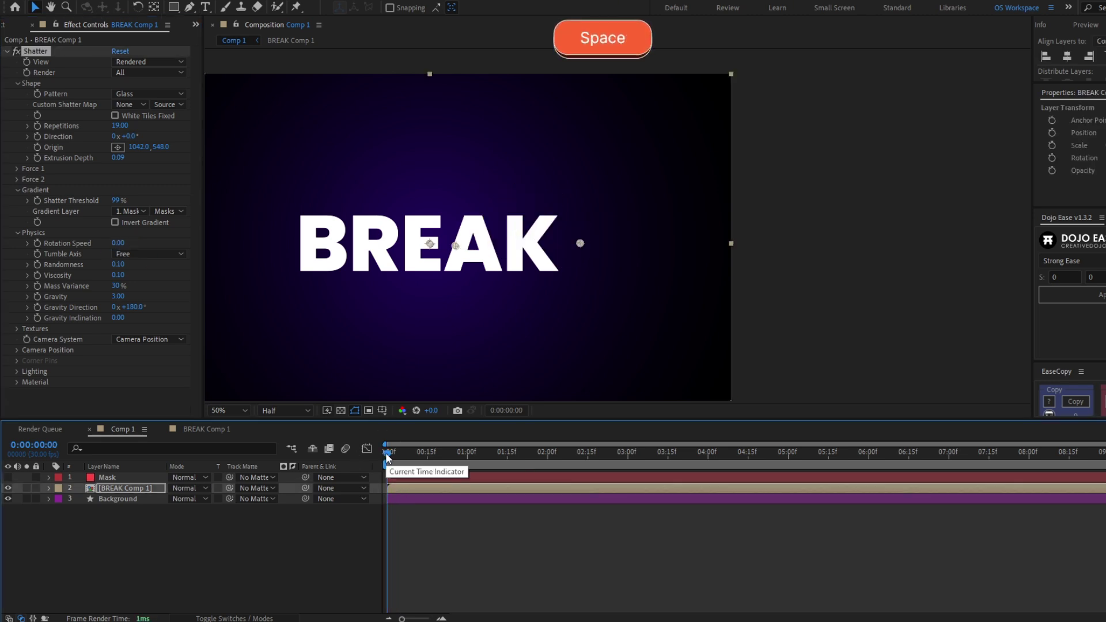
Step: Set the Rotation Speed to 0.1 and play the animation from the first frame
{"action": "left_click", "coordinate": [118, 243]}
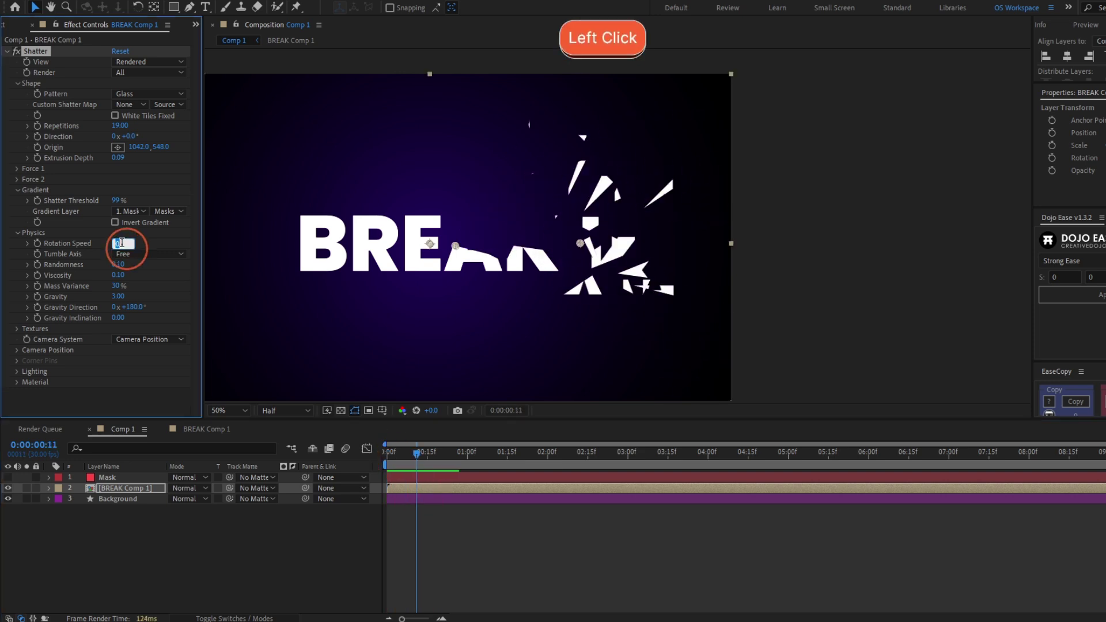
{"action": "type", "text": ".1"}
{"action": "key", "text": "Return"}
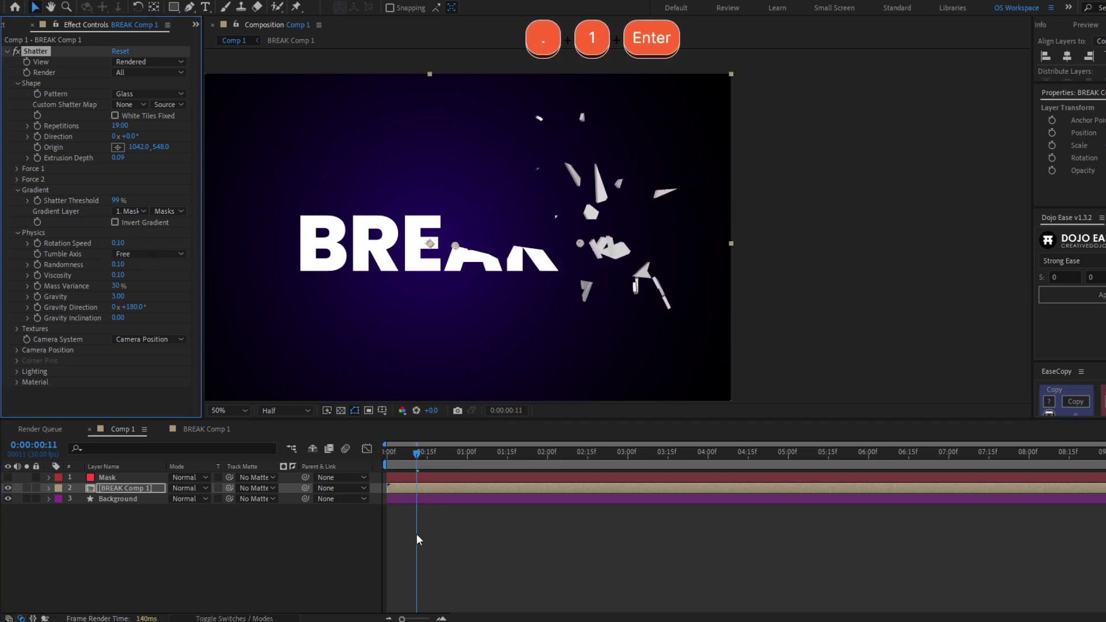
{"action": "left_click", "coordinate": [389, 453]}
{"action": "key", "text": "space"}
{"action": "key", "text": "space"}
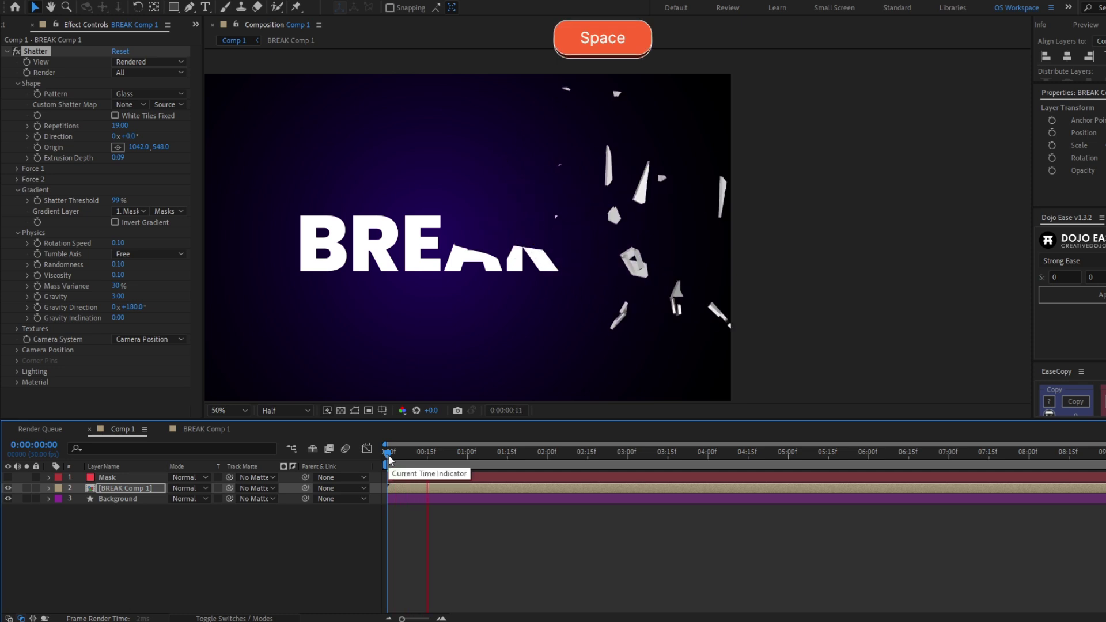
Step: Set the Rotation Speed to 0.15, move the Shatter Origin to about 978, 586, and preview the break
{"action": "left_click", "coordinate": [118, 242]}
{"action": "type", "text": ".15"}
{"action": "key", "text": "Return"}
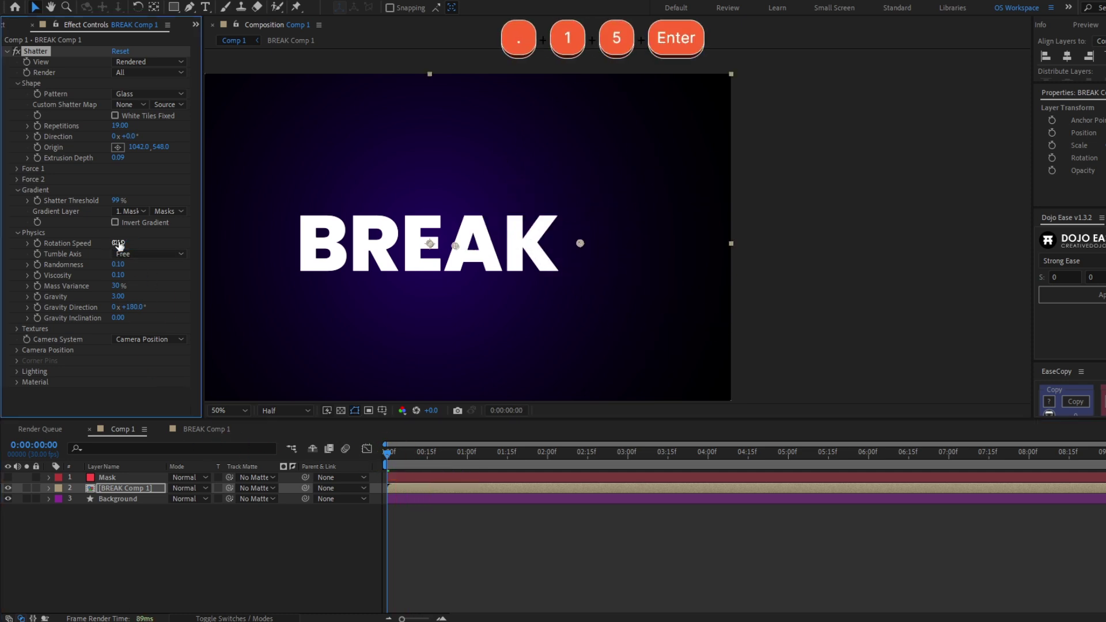
{"action": "key", "text": "space"}
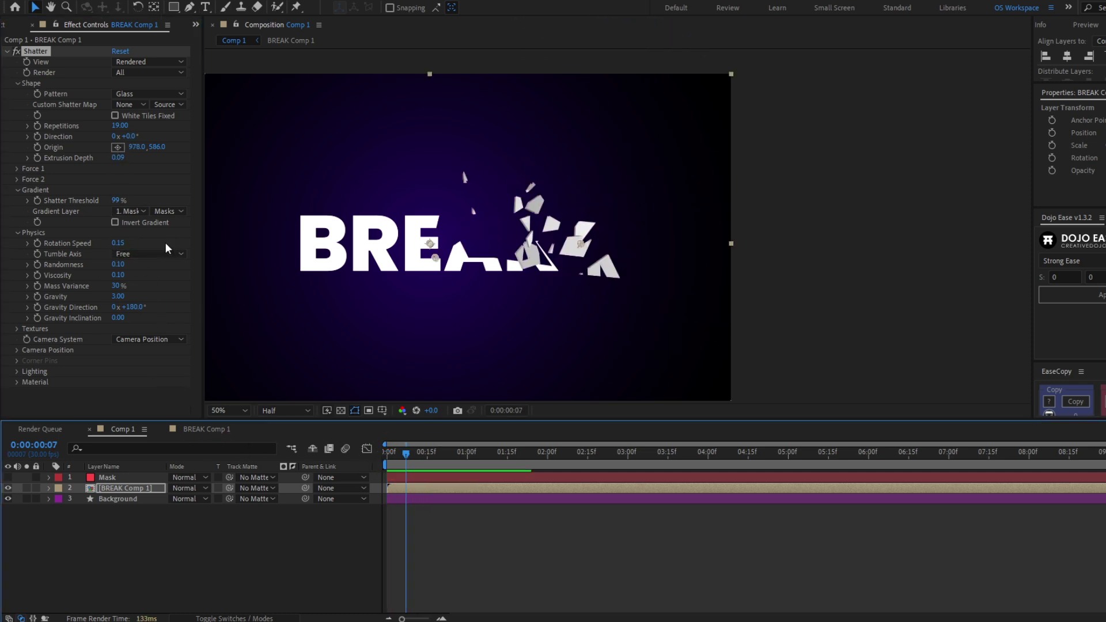
{"action": "left_click", "coordinate": [397, 457]}
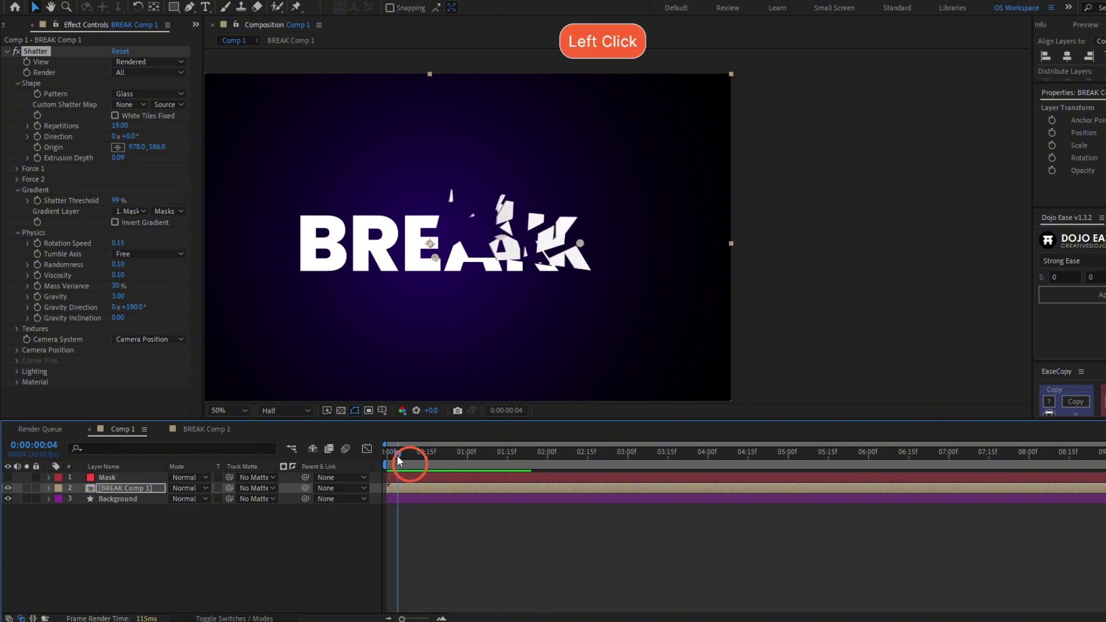
Step: Try a Shatter Randomness of 1.00, undo it, and preview the break with Randomness at 0
{"action": "left_click_drag", "start_coordinate": [118, 265], "coordinate": [352, 256]}
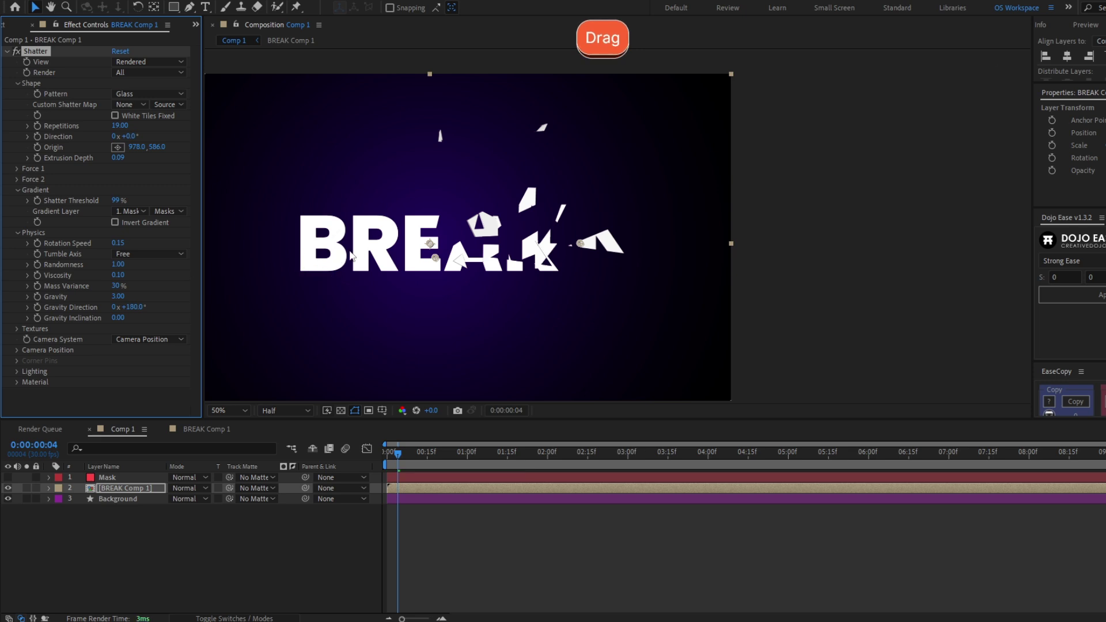
{"action": "key", "text": "ctrl+z"}
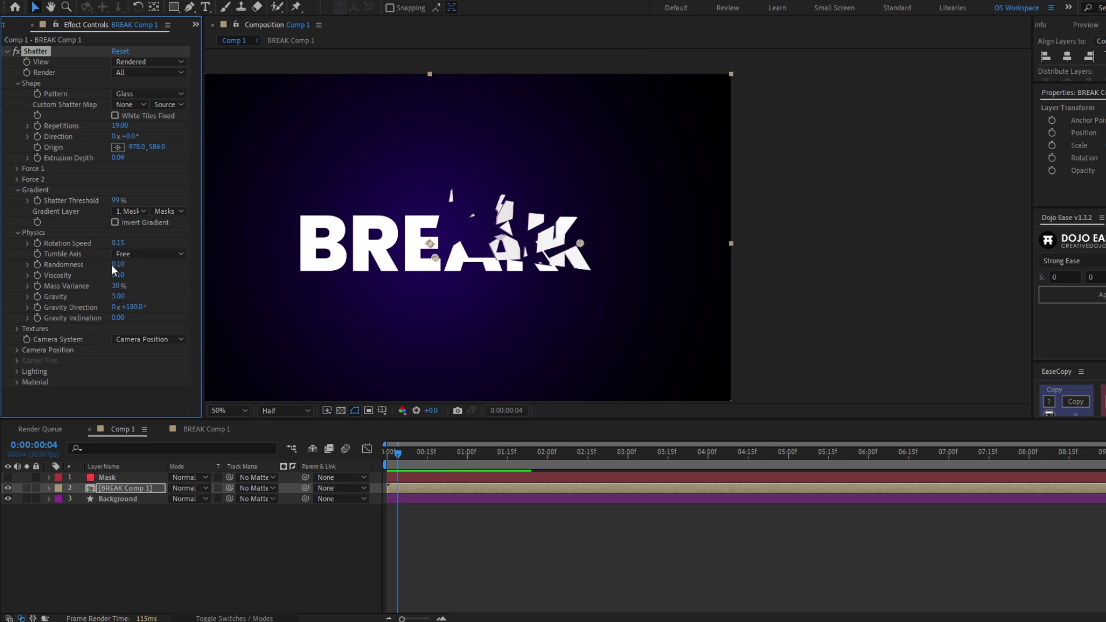
{"action": "left_click", "coordinate": [117, 265]}
{"action": "type", "text": "0"}
{"action": "key", "text": "Return"}
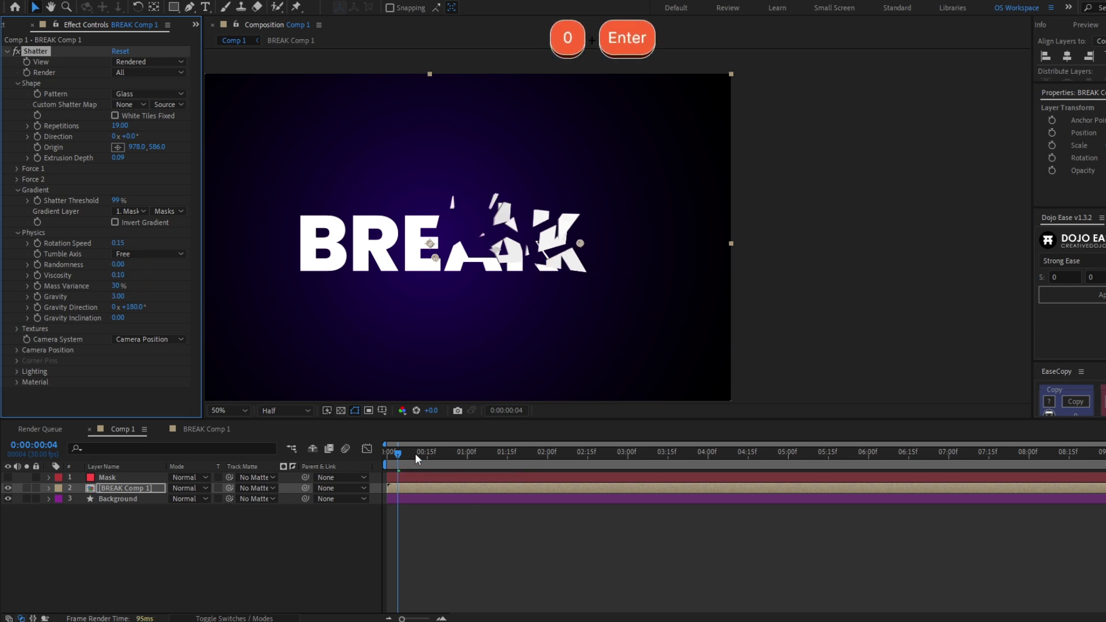
{"action": "key", "text": "space"}
{"action": "left_click_drag", "start_coordinate": [404, 455], "coordinate": [371, 456]}
{"action": "key", "text": "space"}
Step: Set the Shatter Randomness to 0.1 and preview the animation
{"action": "left_click", "coordinate": [118, 265]}
{"action": "type", "text": ".1"}
{"action": "key", "text": "Return"}
{"action": "key", "text": "space"}
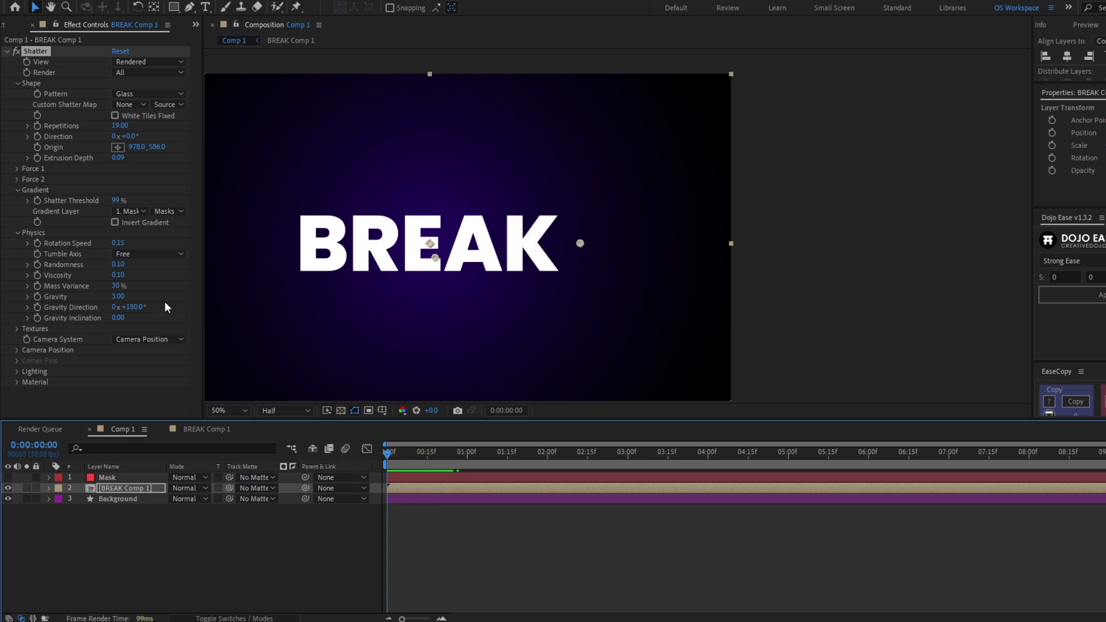
Step: Set the Shatter Gravity to 0 and play and scrub the animation to check the fragments' motion
{"action": "left_click", "coordinate": [118, 295]}
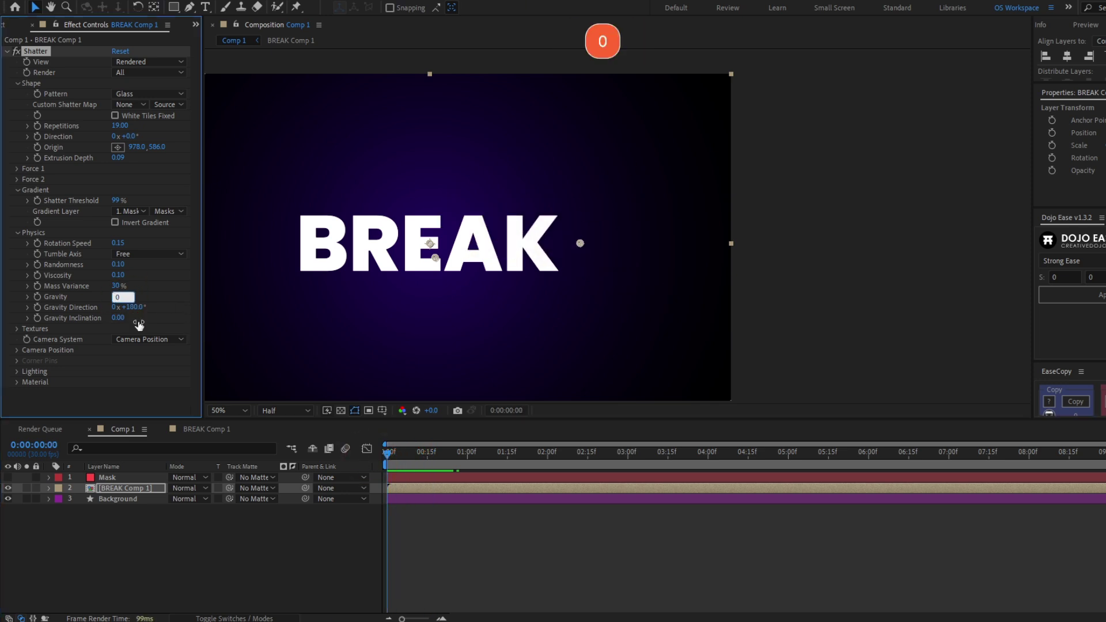
{"action": "left_click", "coordinate": [421, 581]}
{"action": "key", "text": "space"}
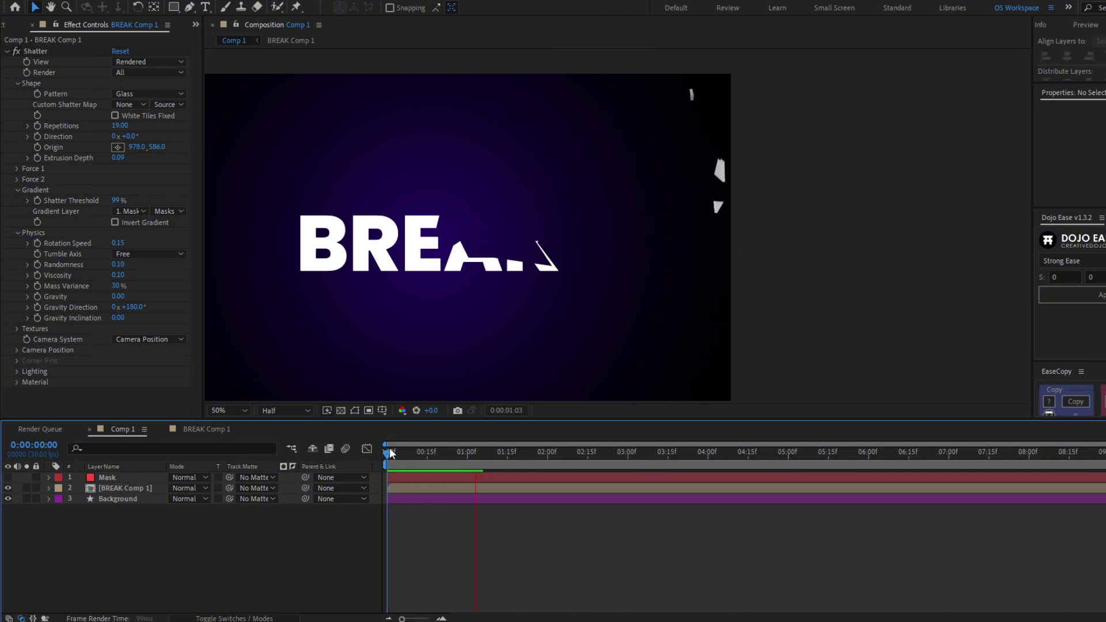
{"action": "key", "text": "space"}
{"action": "left_click_drag", "start_coordinate": [406, 451], "coordinate": [356, 461]}
{"action": "key", "text": "space"}
{"action": "left_click", "coordinate": [396, 454]}
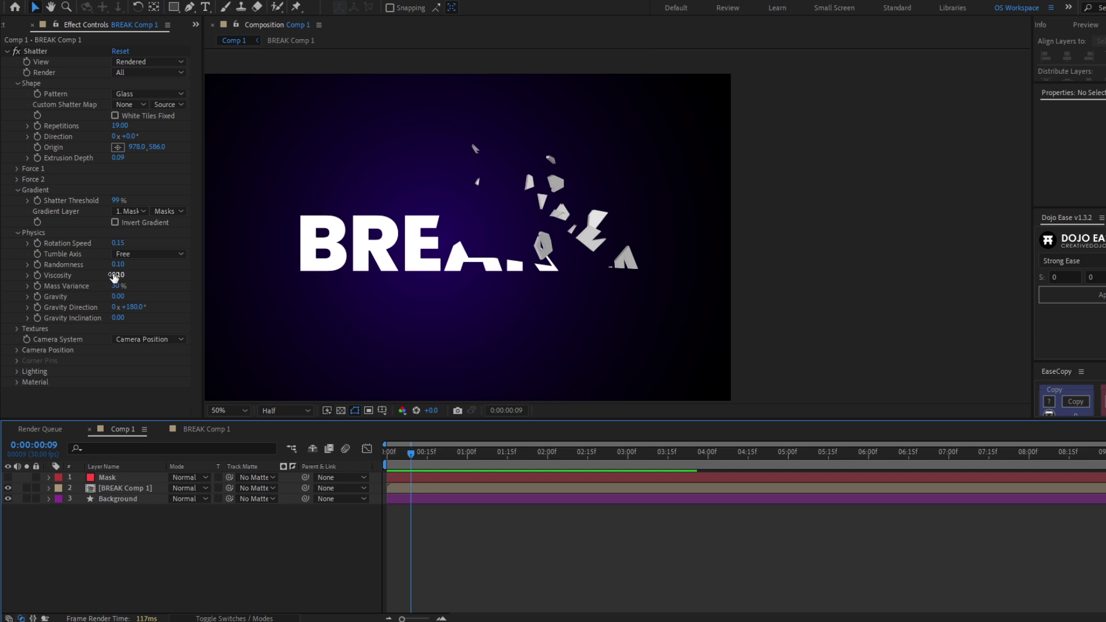
Step: Set the Shatter Viscosity to 0.5
{"action": "left_click", "coordinate": [114, 276]}
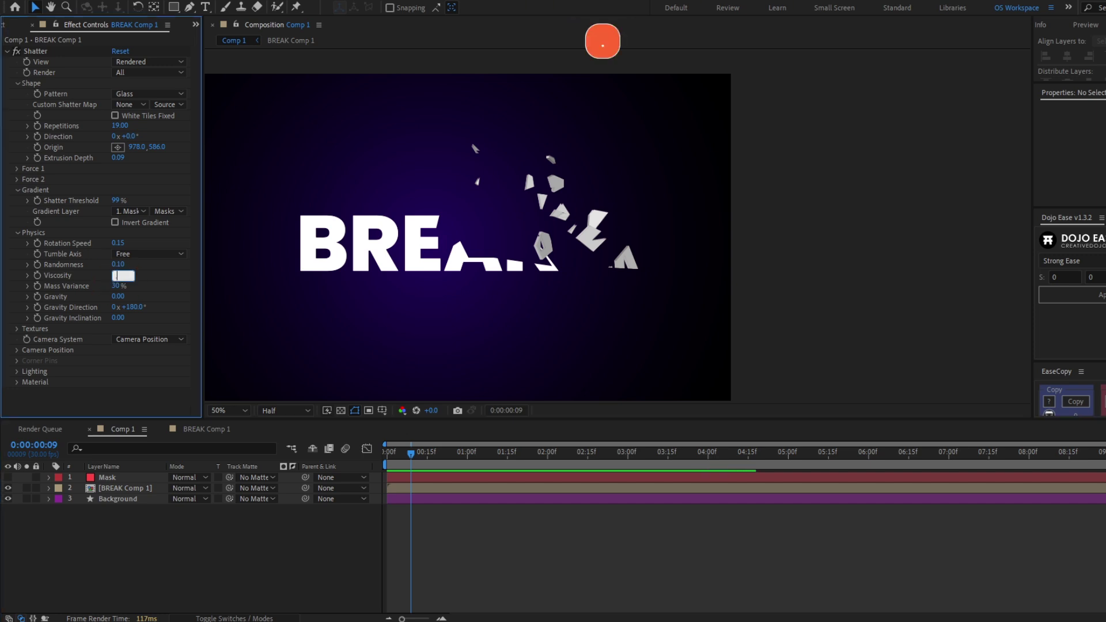
{"action": "key", "text": "Return"}
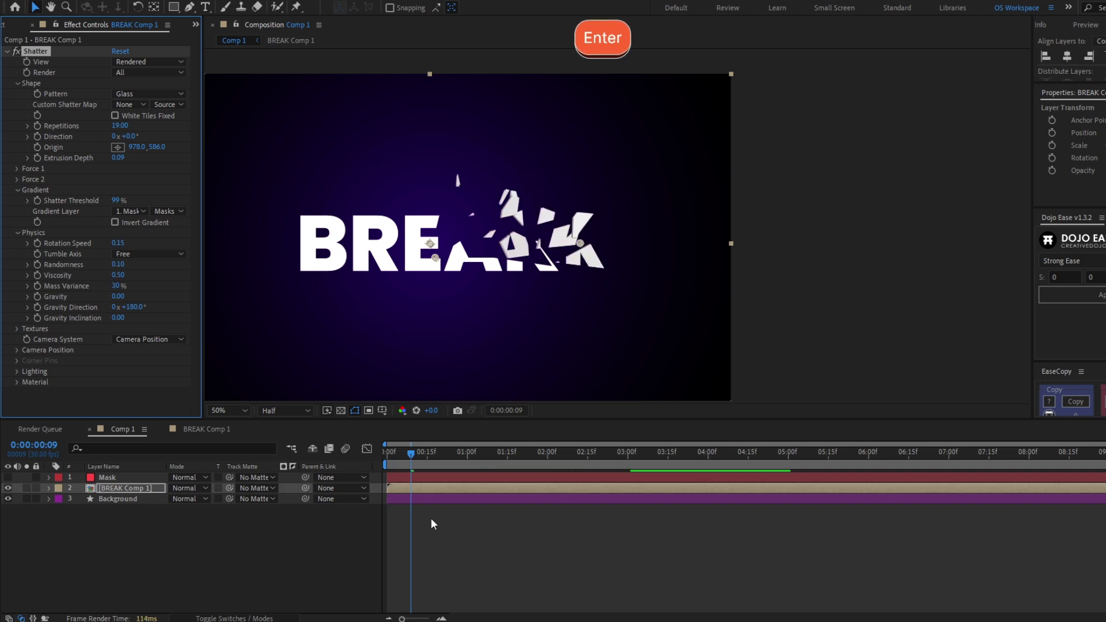
Step: Preview the shatter animation, try a Shatter Viscosity of 1.00, and play the animation again
{"action": "left_click", "coordinate": [431, 510]}
{"action": "key", "text": "space"}
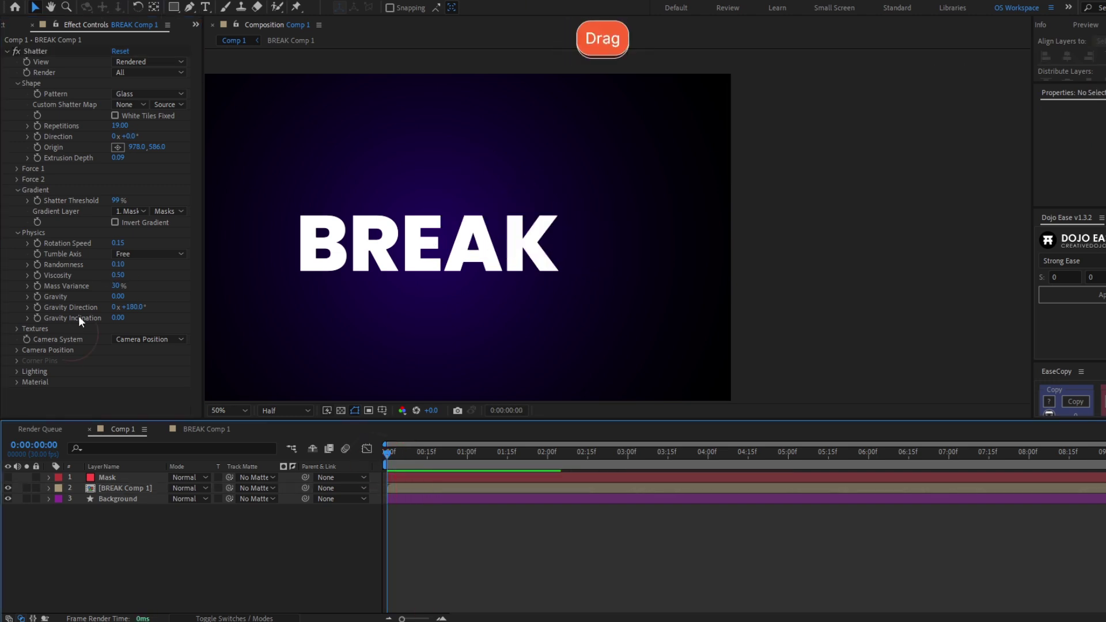
{"action": "left_click_drag", "start_coordinate": [115, 275], "coordinate": [484, 395]}
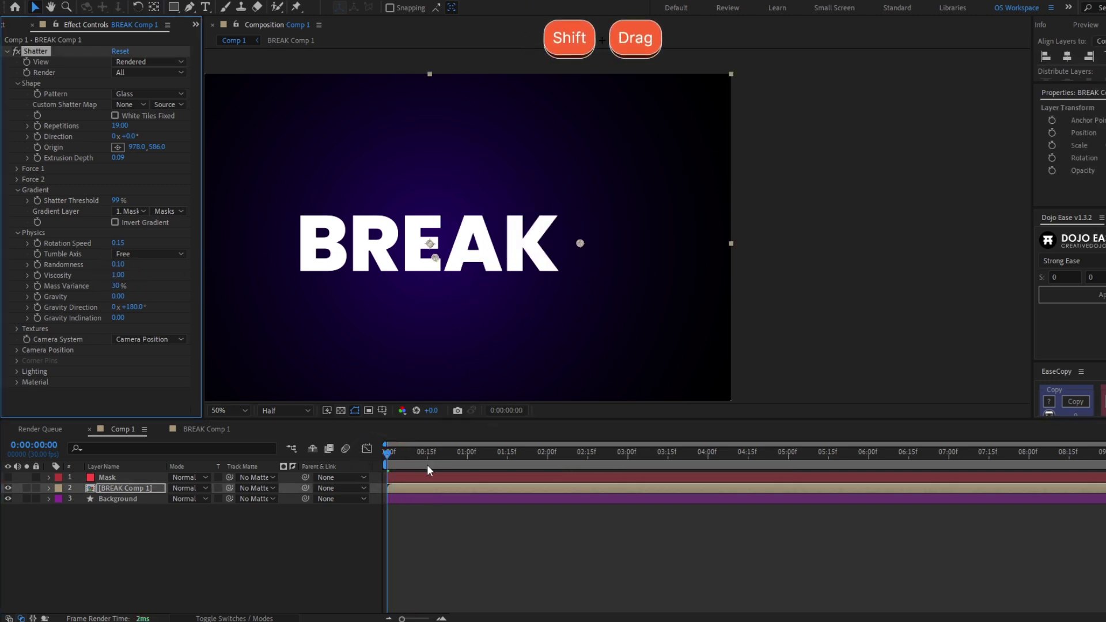
{"action": "key", "text": "space"}
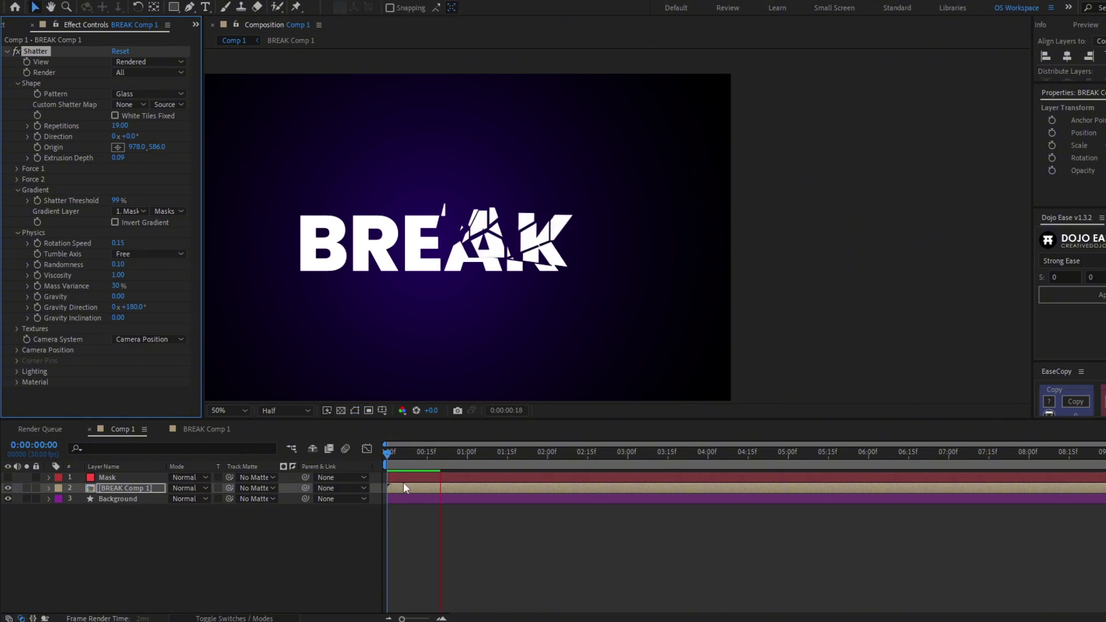
{"action": "left_click", "coordinate": [386, 455]}
{"action": "key", "text": "space"}
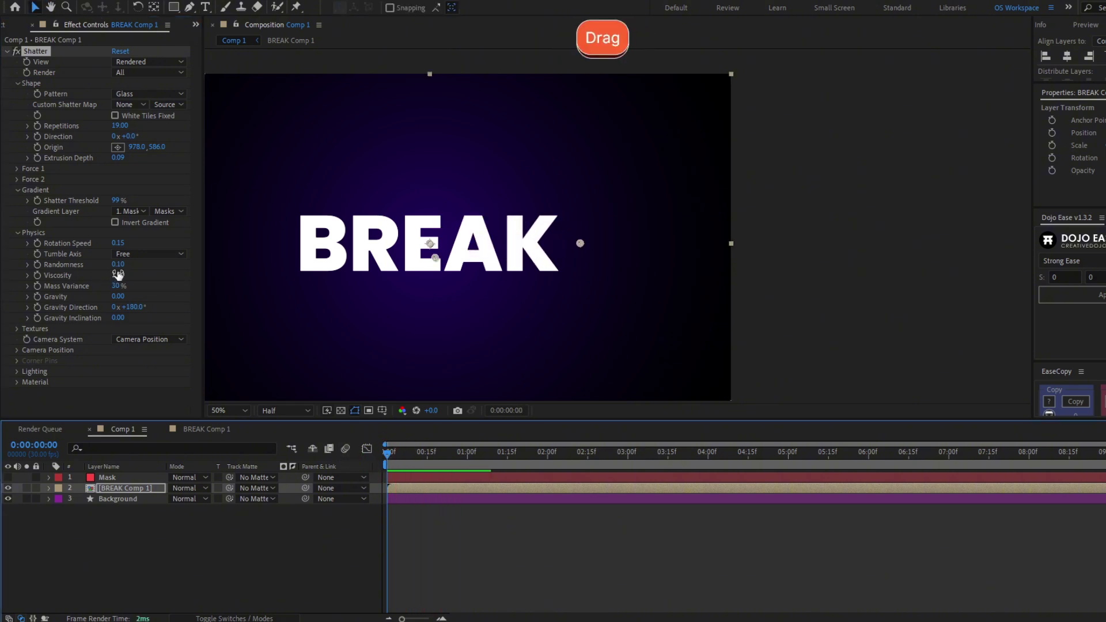
Step: Set the Shatter Viscosity to 0.4 and preview the animation from the start
{"action": "left_click", "coordinate": [118, 275]}
{"action": "type", "text": "0.4"}
{"action": "key", "text": "Return"}
{"action": "key", "text": "space"}
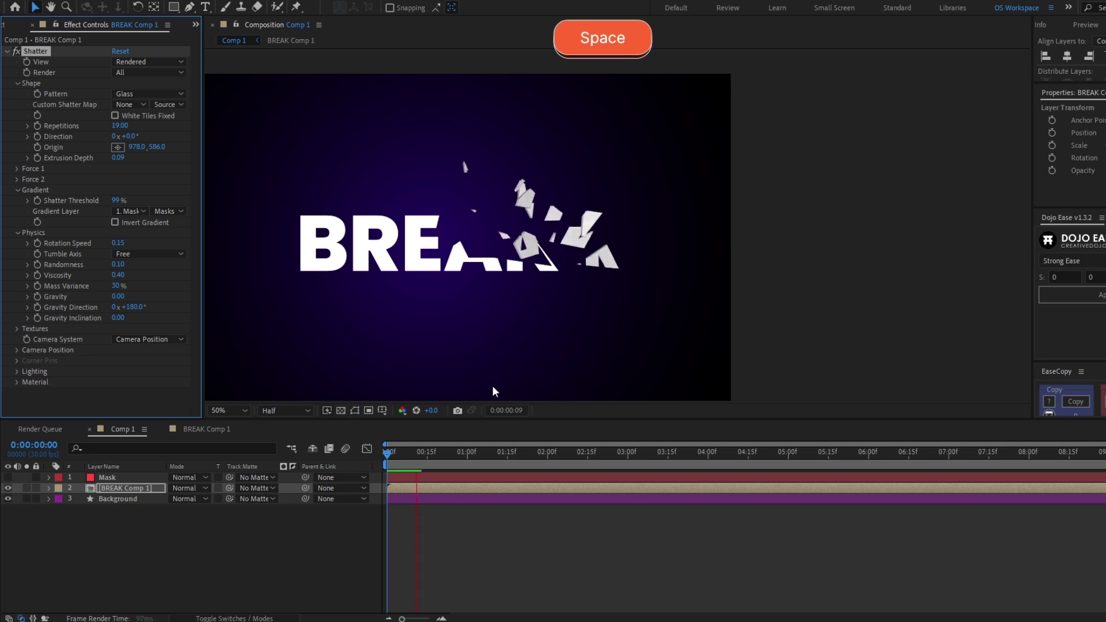
{"action": "left_click", "coordinate": [385, 452]}
{"action": "key", "text": "space"}
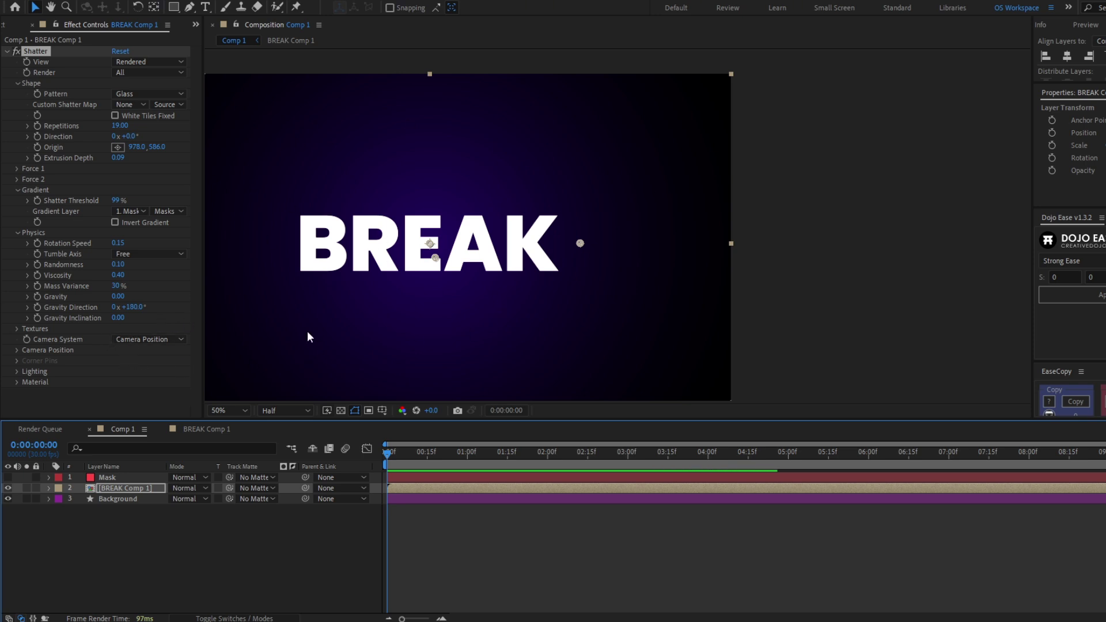
Step: Try rotating the Shatter effect's own camera around its Y axis, and undo the rotation
{"action": "left_click", "coordinate": [17, 350]}
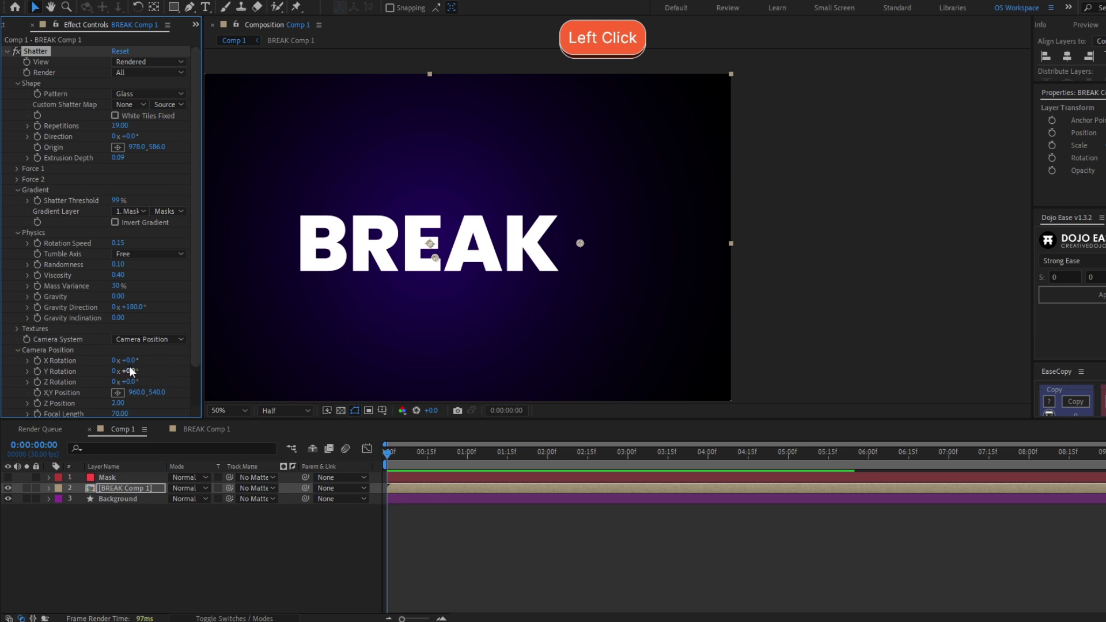
{"action": "scroll", "coordinate": [129, 362], "scroll_direction": "down", "scroll_amount": 2}
{"action": "left_click_drag", "start_coordinate": [130, 335], "coordinate": [194, 340]}
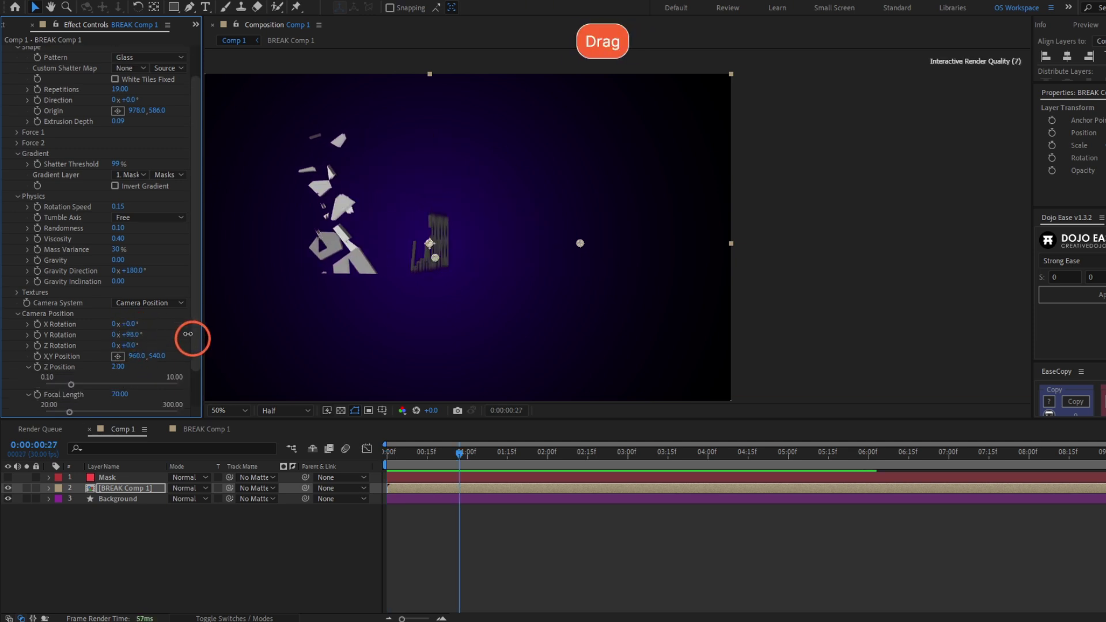
{"action": "key", "text": "ctrl+z"}
Step: Add a camera to Comp 1 and set the Shatter Camera System on BREAK Comp 1 to Comp Camera
{"action": "left_click", "coordinate": [161, 477]}
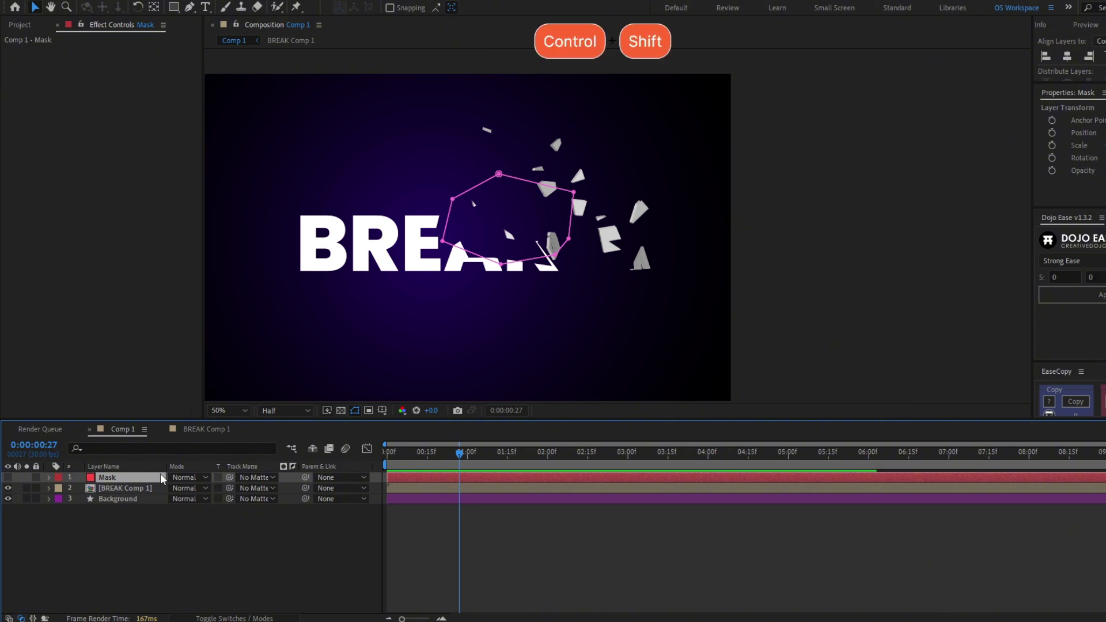
{"action": "key", "text": "ctrl+shift+alt+c"}
{"action": "left_click", "coordinate": [702, 593]}
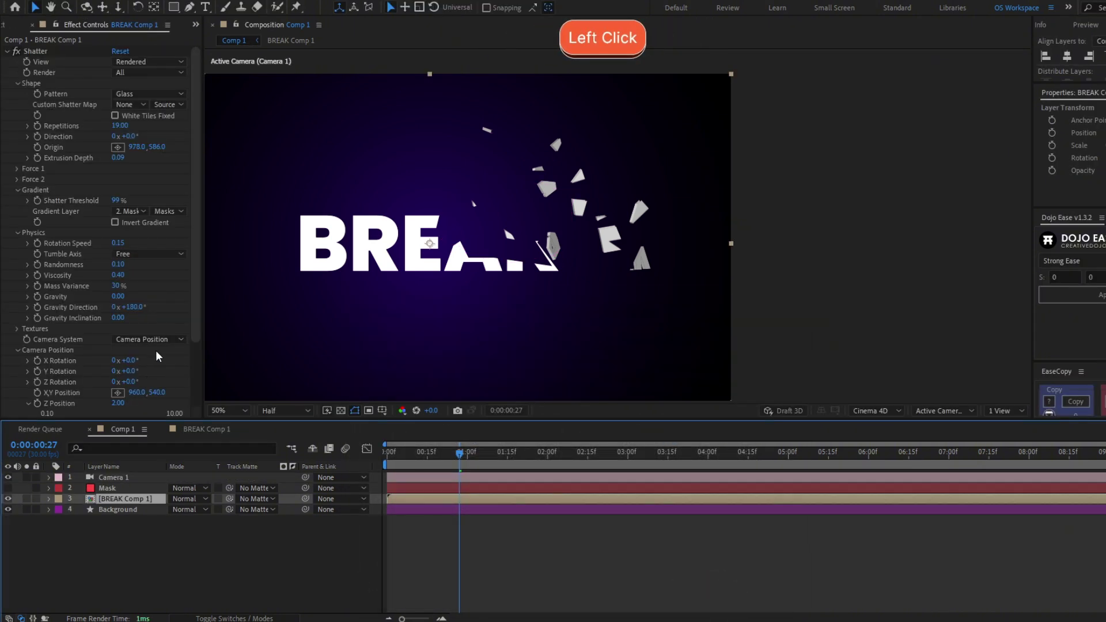
{"action": "left_click", "coordinate": [149, 340]}
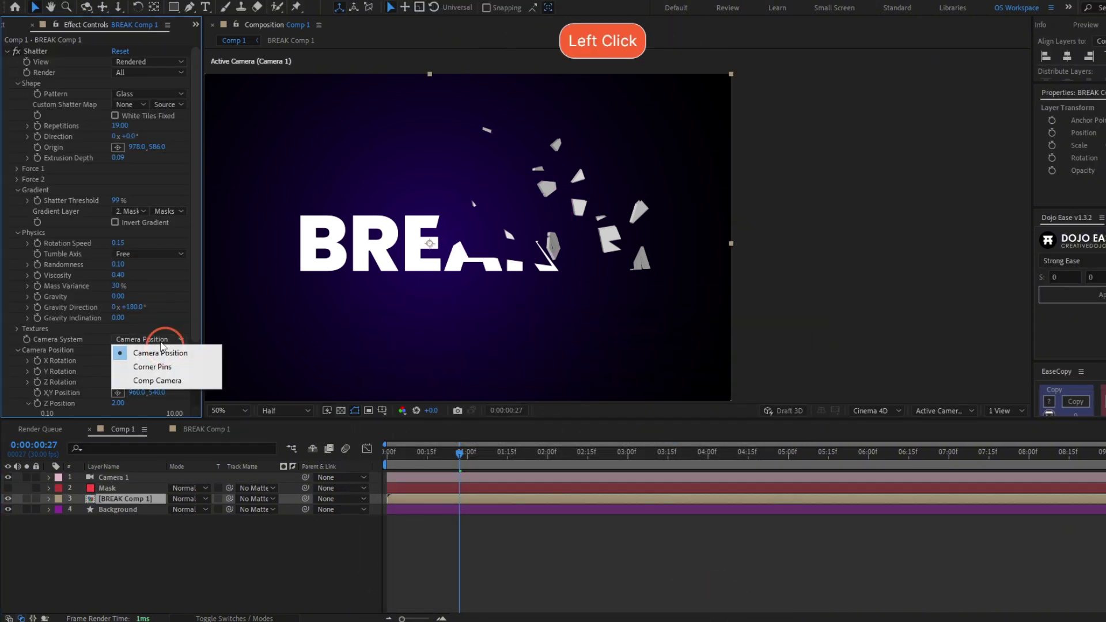
{"action": "left_click", "coordinate": [152, 382]}
Step: Try orbiting the composition camera around the shattered text, and undo the camera move
{"action": "key", "text": "c"}
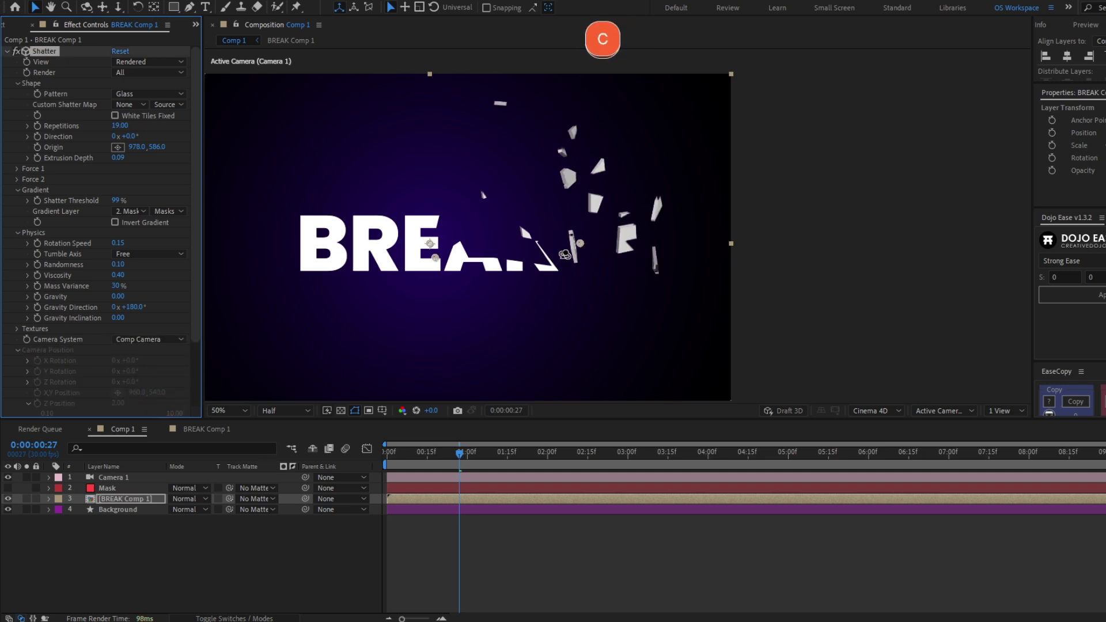
{"action": "left_click_drag", "start_coordinate": [556, 258], "coordinate": [529, 238]}
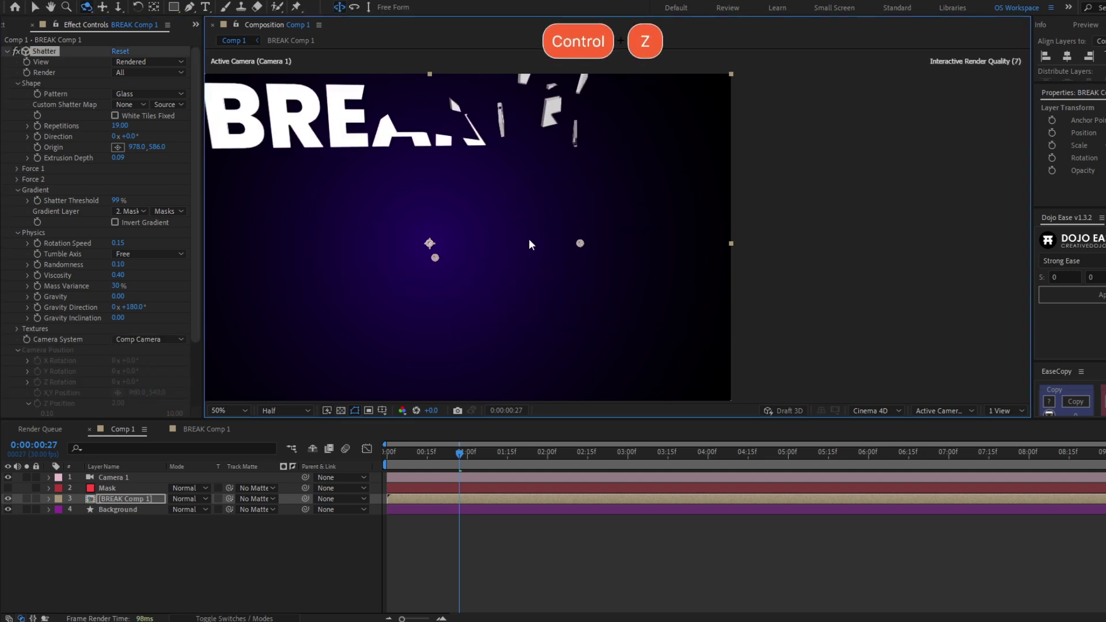
{"action": "key", "text": "ctrl+z"}
Step: Delete the camera layer and set the Shatter Camera System back to Camera Position, collapsing its camera settings
{"action": "left_click", "coordinate": [130, 481]}
{"action": "key", "text": "Delete"}
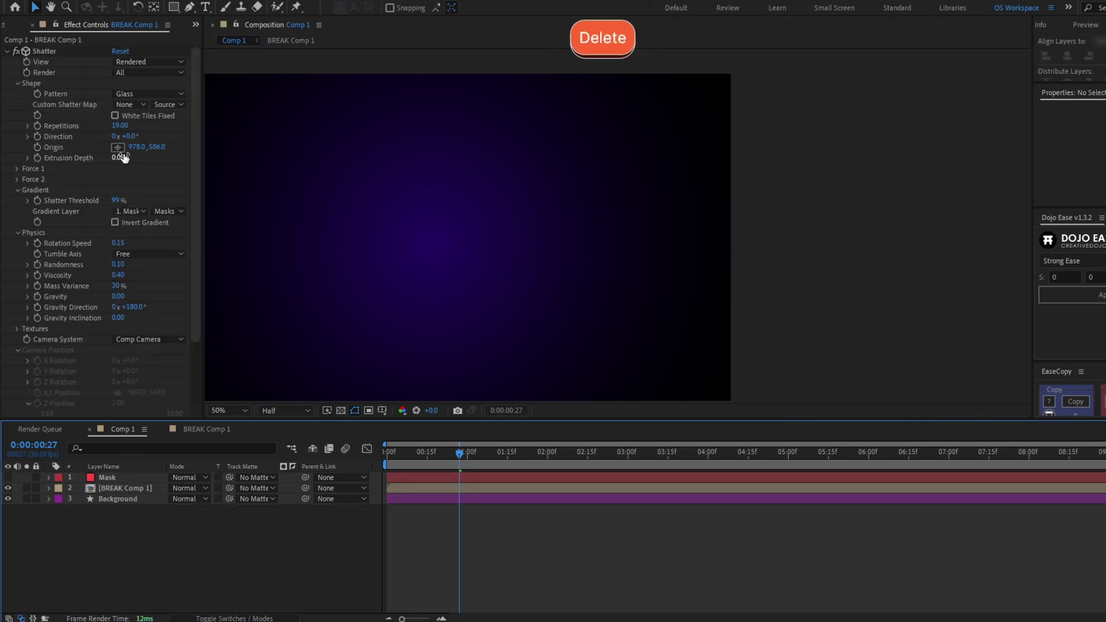
{"action": "left_click", "coordinate": [142, 340]}
{"action": "left_click", "coordinate": [149, 353]}
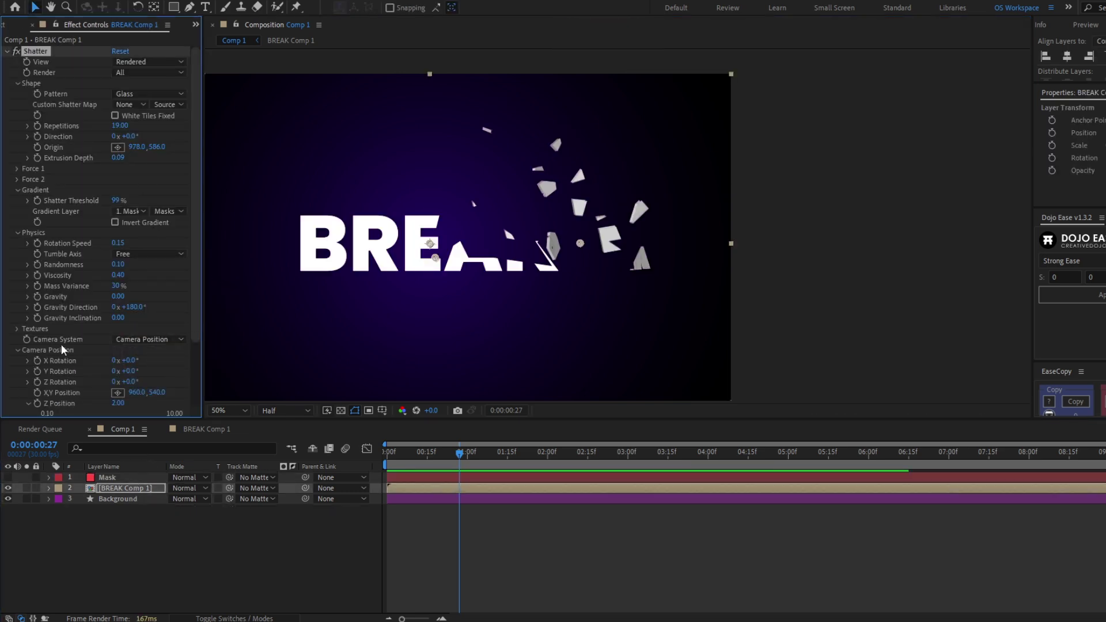
{"action": "scroll", "coordinate": [29, 282], "scroll_direction": "down", "scroll_amount": 3}
{"action": "left_click", "coordinate": [15, 273]}
{"action": "scroll", "coordinate": [15, 275], "scroll_direction": "up", "scroll_amount": 3}
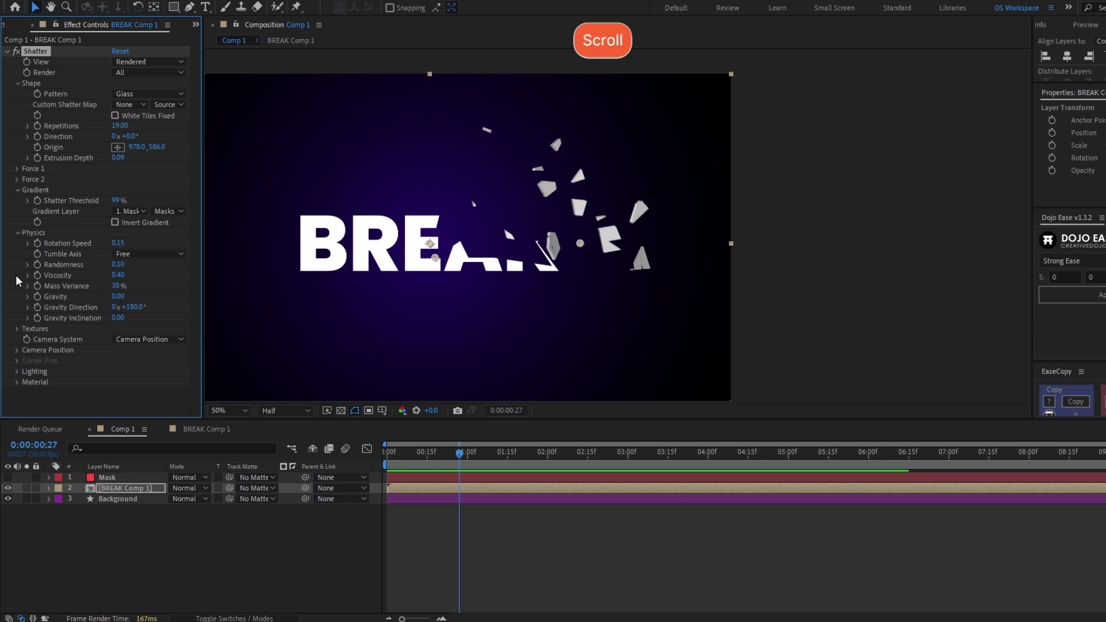
Step: Try different Light Intensity values up to 3.34 in the Shatter lighting settings, and undo the change
{"action": "left_click", "coordinate": [16, 371]}
{"action": "scroll", "coordinate": [100, 304], "scroll_direction": "down", "scroll_amount": 3}
{"action": "left_click", "coordinate": [136, 348]}
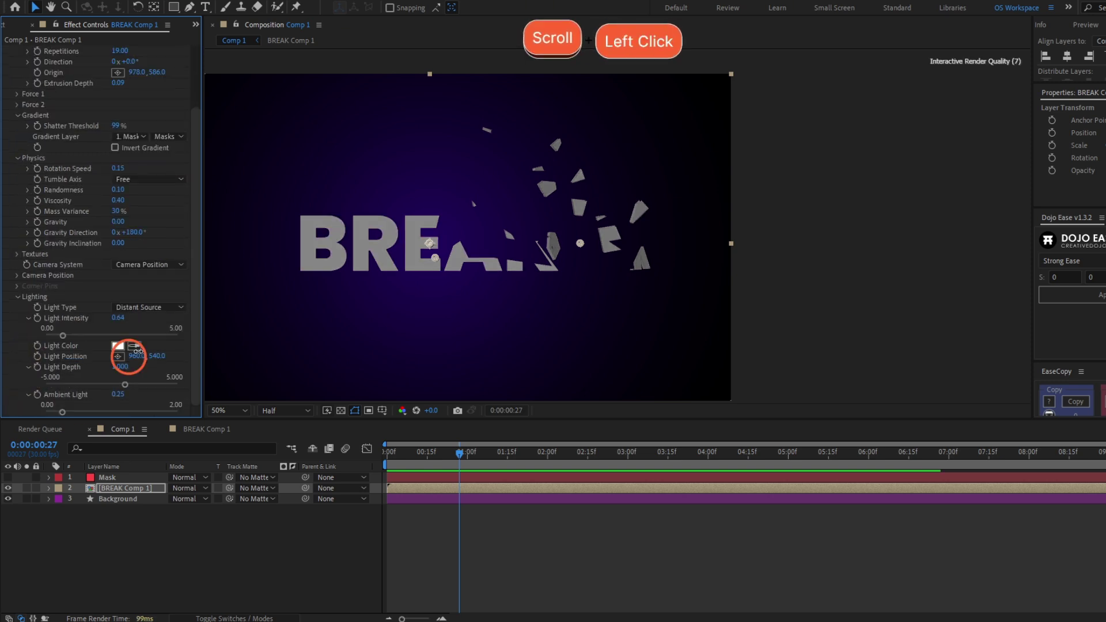
{"action": "left_click_drag", "start_coordinate": [138, 351], "coordinate": [272, 320]}
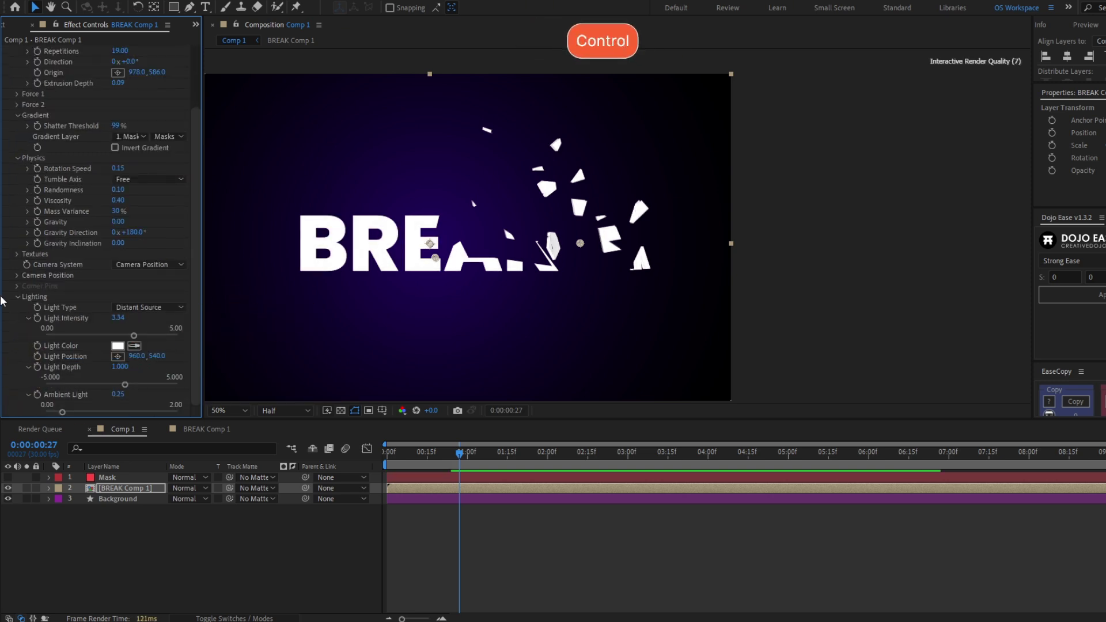
{"action": "key", "text": "ctrl+z"}
Step: Set the Shatter Repetitions on the BREAK Comp 1 layer to 18.70
{"action": "left_click", "coordinate": [124, 488]}
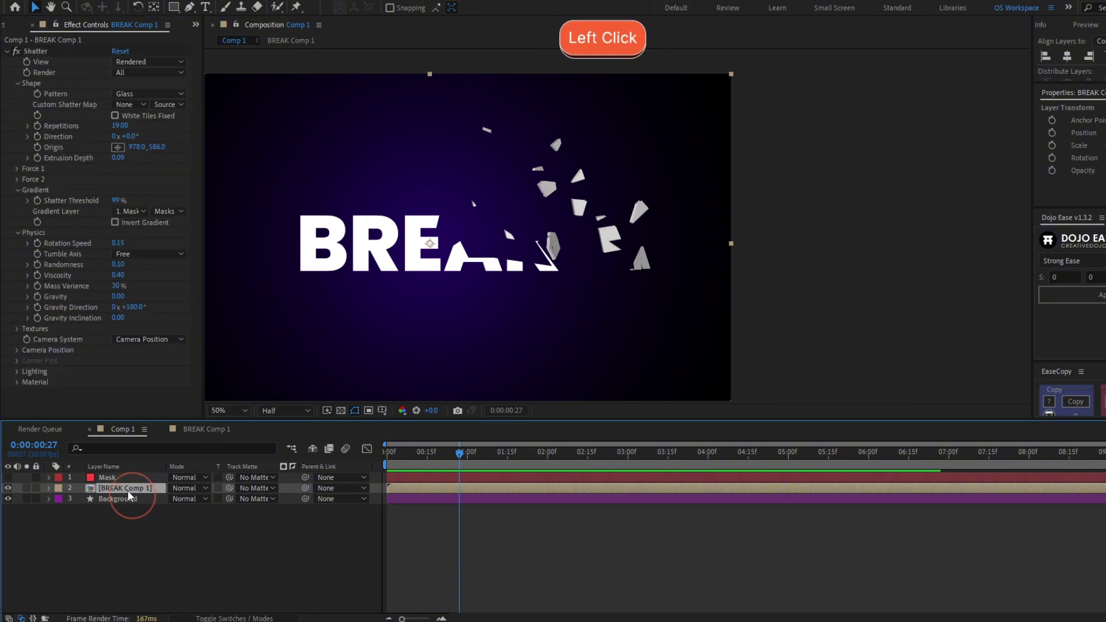
{"action": "left_click", "coordinate": [121, 128]}
{"action": "left_click_drag", "start_coordinate": [120, 130], "coordinate": [124, 131]}
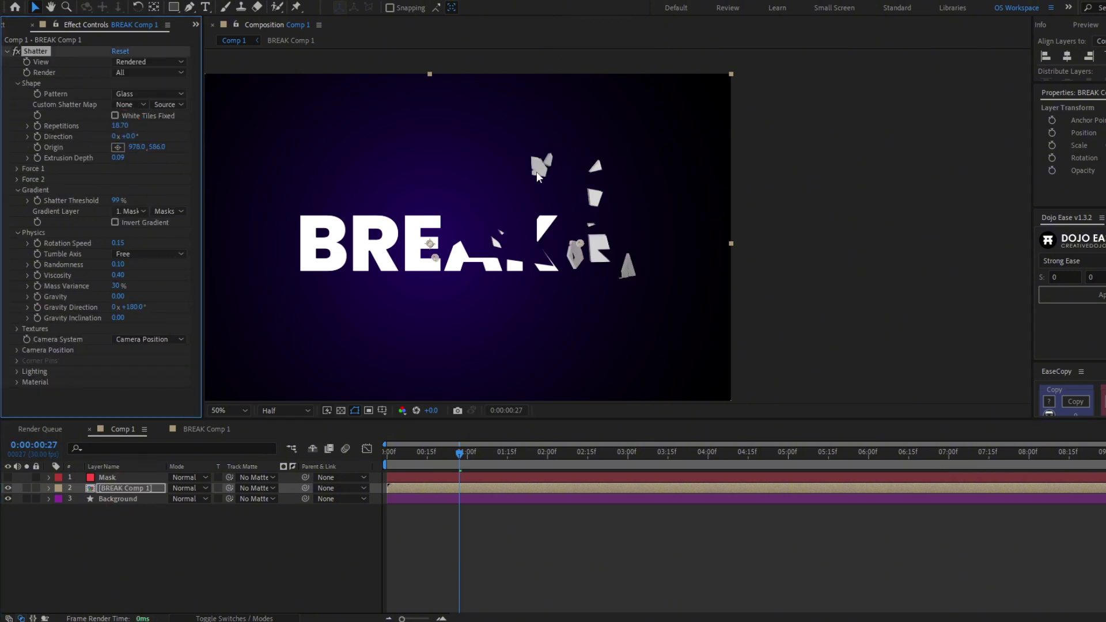
Step: Duplicate the BREAK Comp 1 layer and raise the copy's Shatter Repetitions to 60.60 for smaller fragments
{"action": "left_click", "coordinate": [138, 487]}
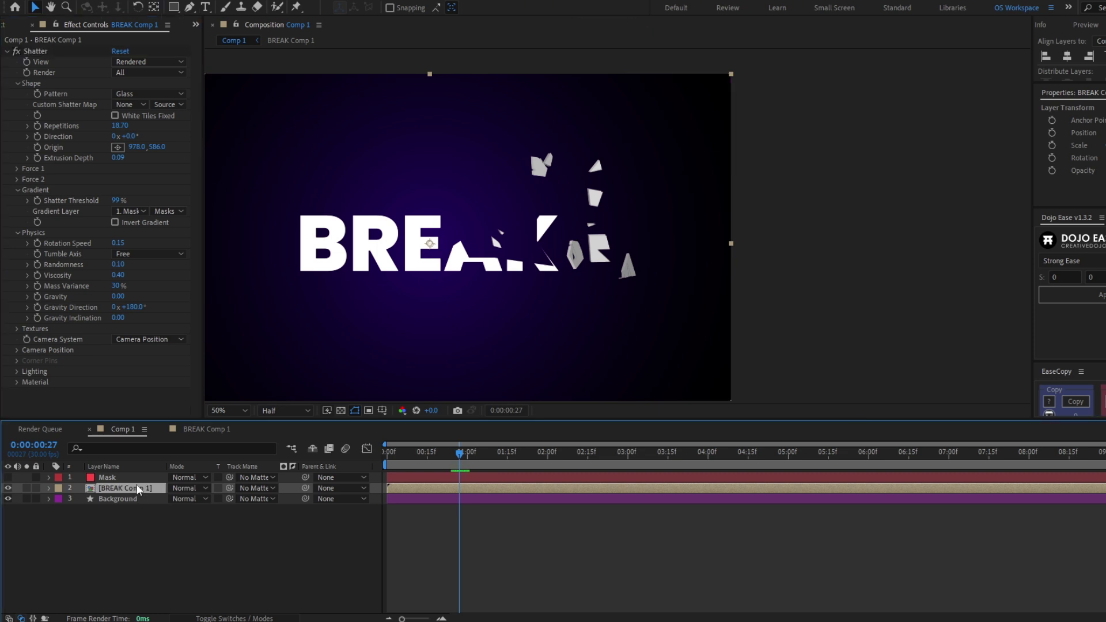
{"action": "key", "text": "ctrl+d"}
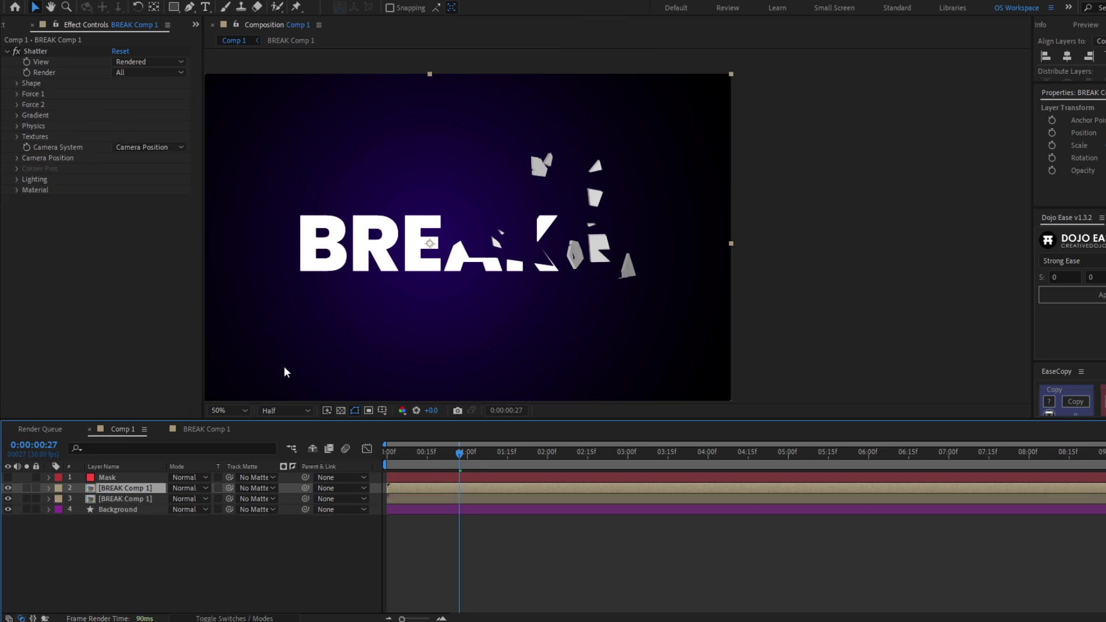
{"action": "left_click", "coordinate": [17, 83]}
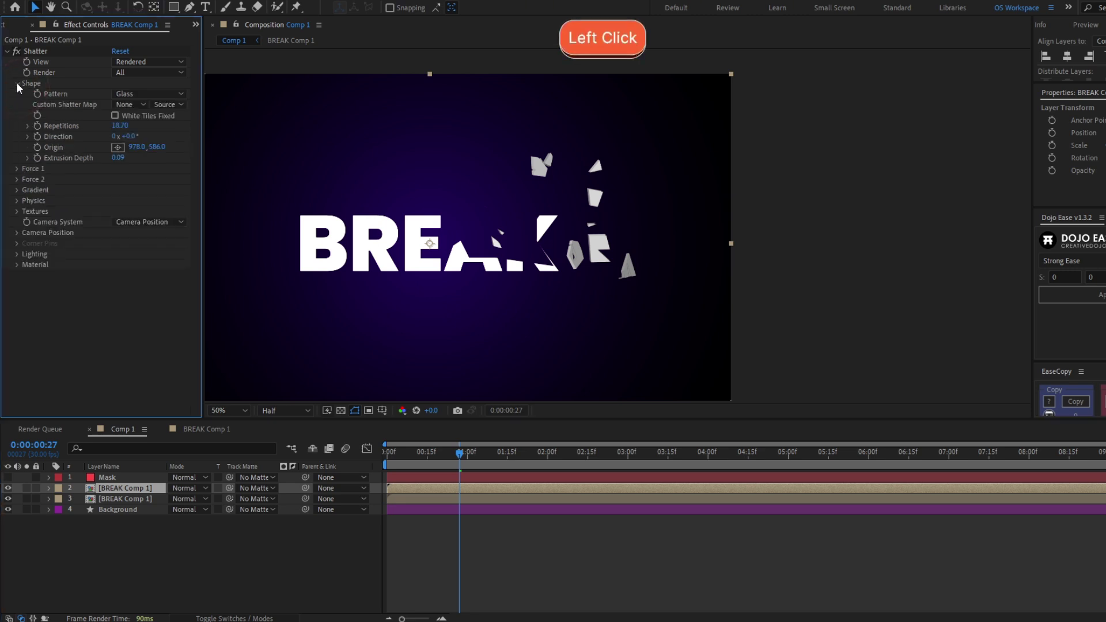
{"action": "left_click", "coordinate": [124, 135]}
{"action": "left_click_drag", "start_coordinate": [135, 132], "coordinate": [416, 163]}
Step: Play and scrub the animation to check how the large and small fragments break apart together
{"action": "left_click", "coordinate": [588, 562]}
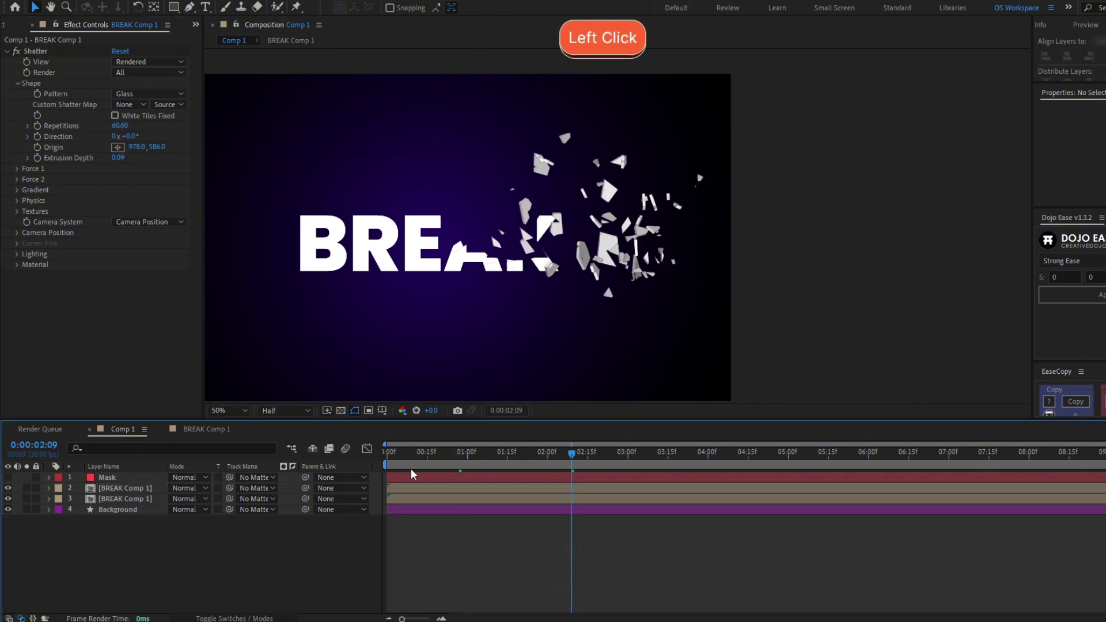
{"action": "left_click", "coordinate": [395, 456]}
{"action": "key", "text": "space"}
{"action": "key", "text": "space"}
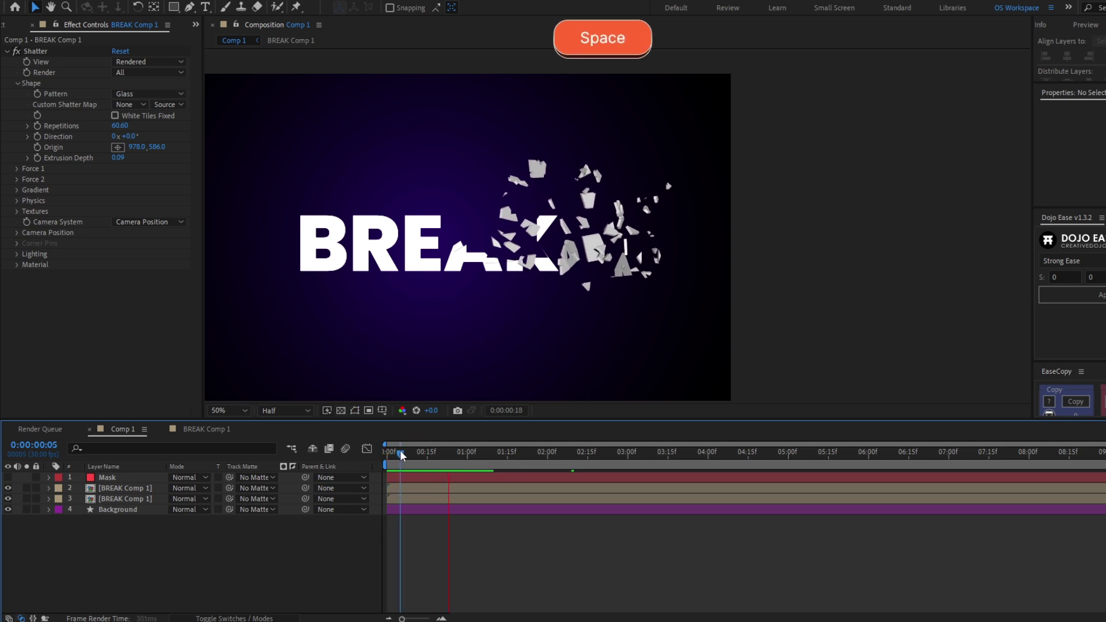
{"action": "mouse_move", "coordinate": [400, 452]}
{"action": "left_mouse_down"}
{"action": "mouse_move", "coordinate": [390, 451]}
{"action": "mouse_move", "coordinate": [434, 441]}
{"action": "mouse_move", "coordinate": [406, 452]}
{"action": "left_mouse_up"}
{"action": "key", "text": "space"}
{"action": "left_click", "coordinate": [370, 455]}
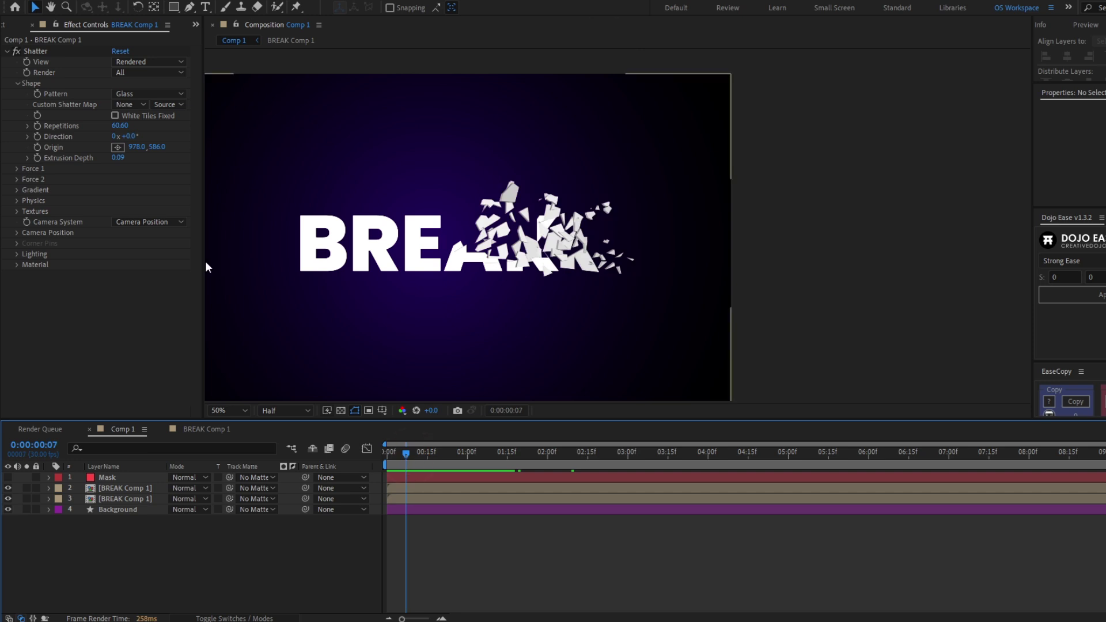
Step: Try a Force 1 Strength of 13.40 on the duplicated layer's Shatter effect and preview the animation
{"action": "left_click", "coordinate": [16, 167]}
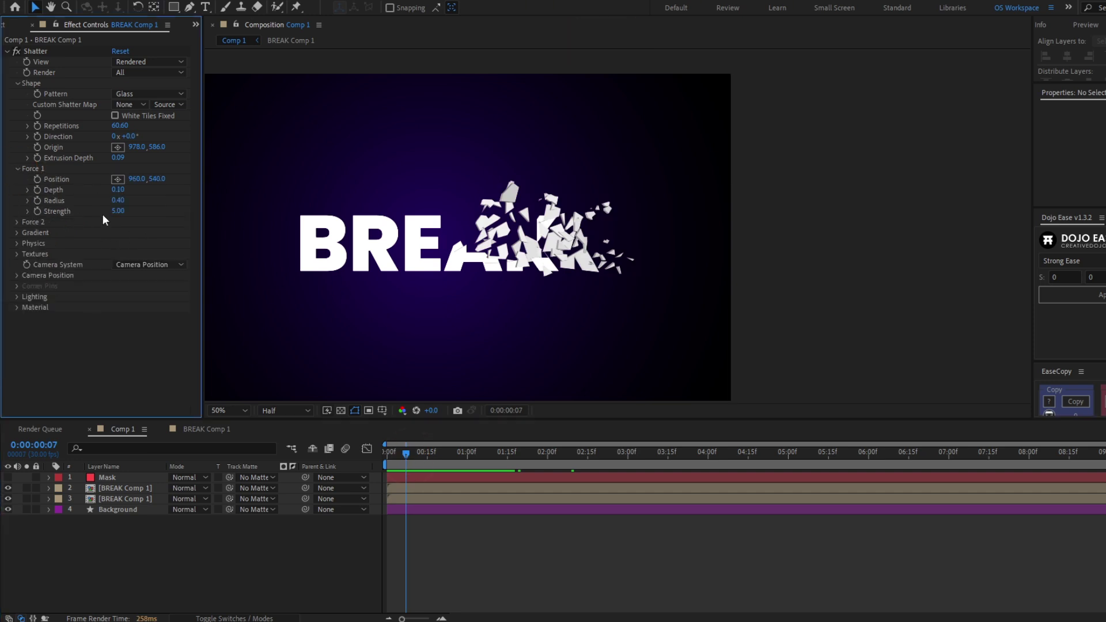
{"action": "left_click_drag", "start_coordinate": [118, 213], "coordinate": [368, 464]}
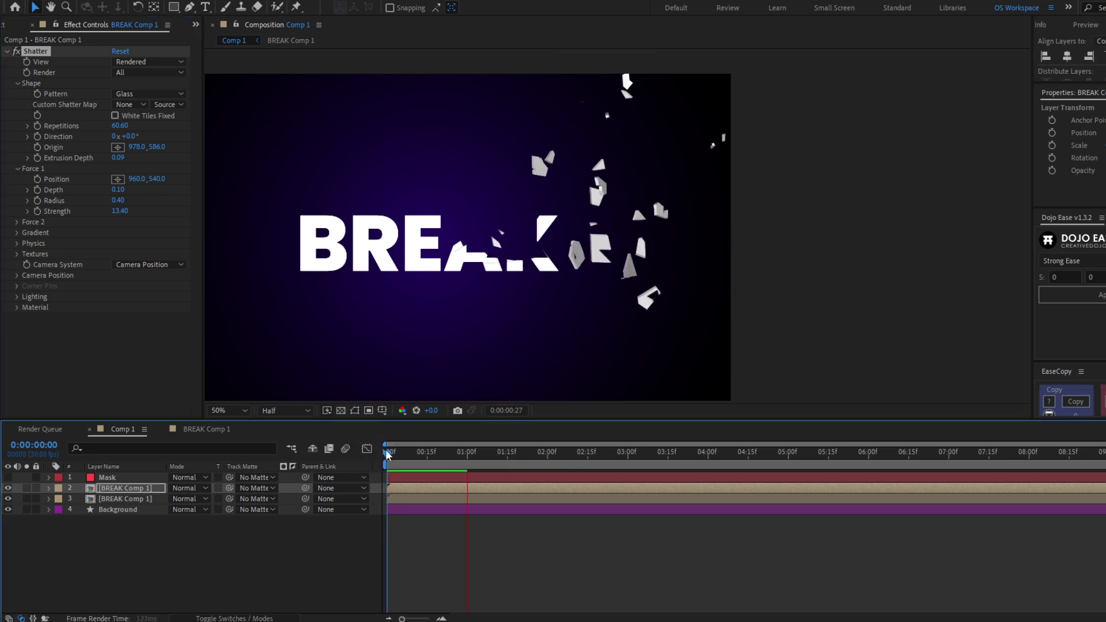
{"action": "left_click", "coordinate": [386, 451]}
{"action": "key", "text": "space"}
{"action": "left_click", "coordinate": [388, 451]}
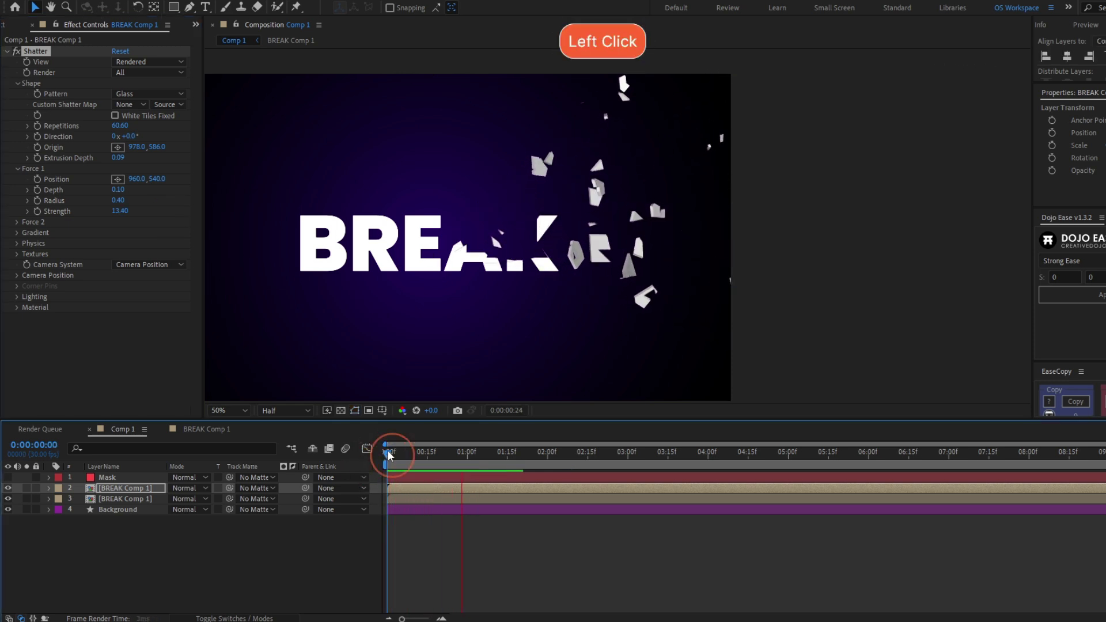
Step: Try a Force 1 Strength of 10 on the duplicated layer and preview the result
{"action": "left_click", "coordinate": [120, 211]}
{"action": "type", "text": "10"}
{"action": "key", "text": "space"}
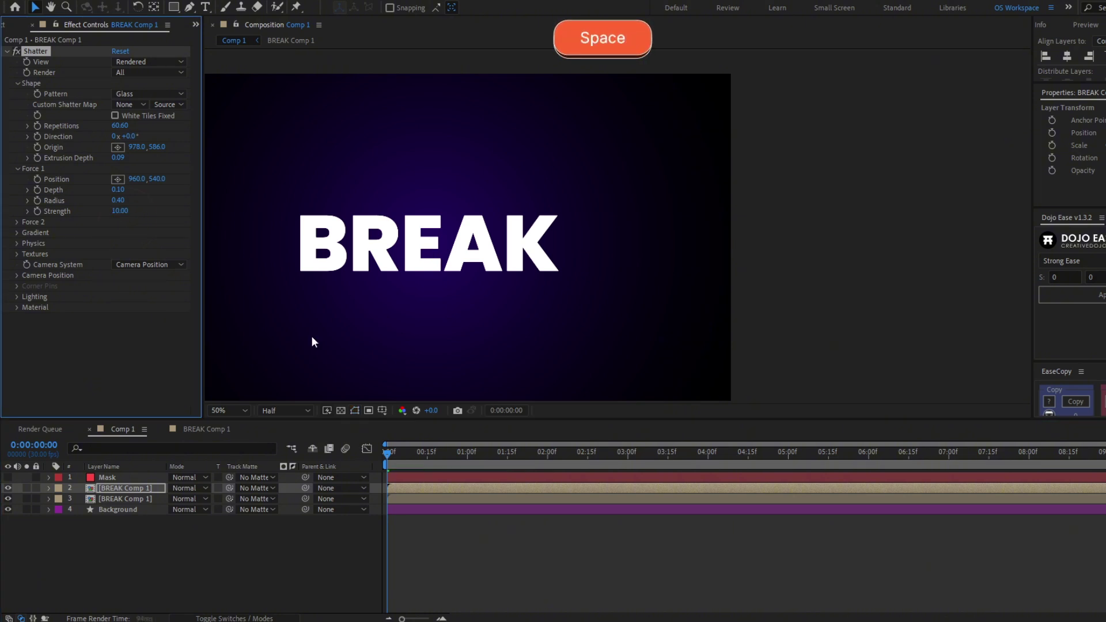
{"action": "left_click", "coordinate": [388, 451]}
Step: Set the duplicated layer's Force 1 Strength to 8 and scrub the animation to check the fragments
{"action": "left_click", "coordinate": [120, 211]}
{"action": "type", "text": "8"}
{"action": "left_click_drag", "start_coordinate": [388, 451], "coordinate": [425, 448]}
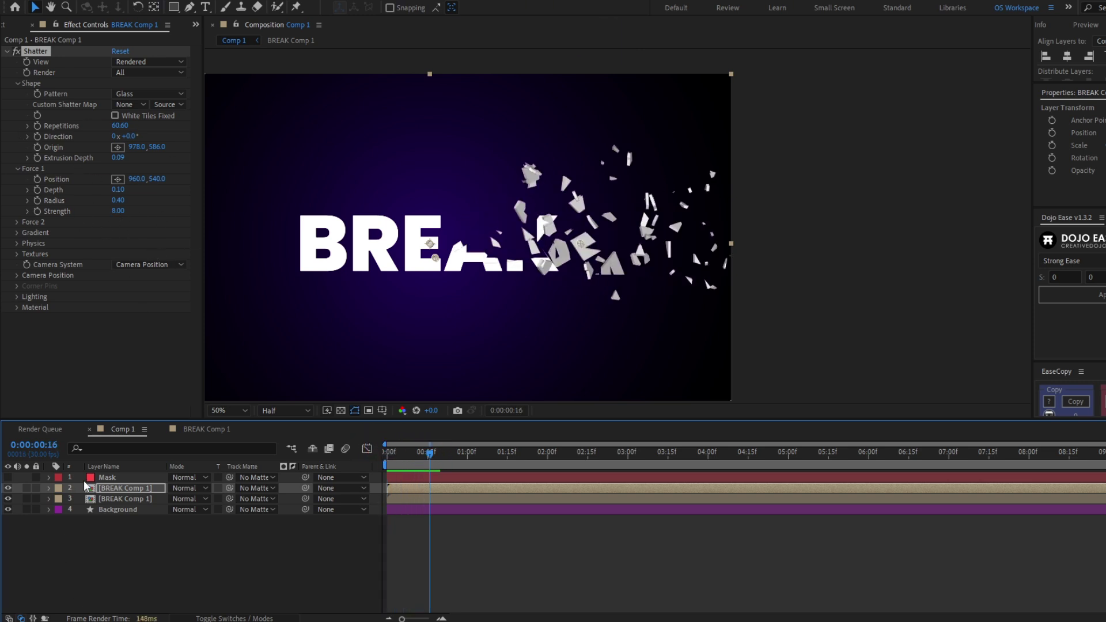
Step: Keyframe the Force 1 Radius at 0.40 on the lower BREAK Comp 1 layer and shift that keyframe about four frames forward
{"action": "left_click", "coordinate": [118, 499]}
{"action": "left_click", "coordinate": [129, 447]}
{"action": "type", "text": "radius"}
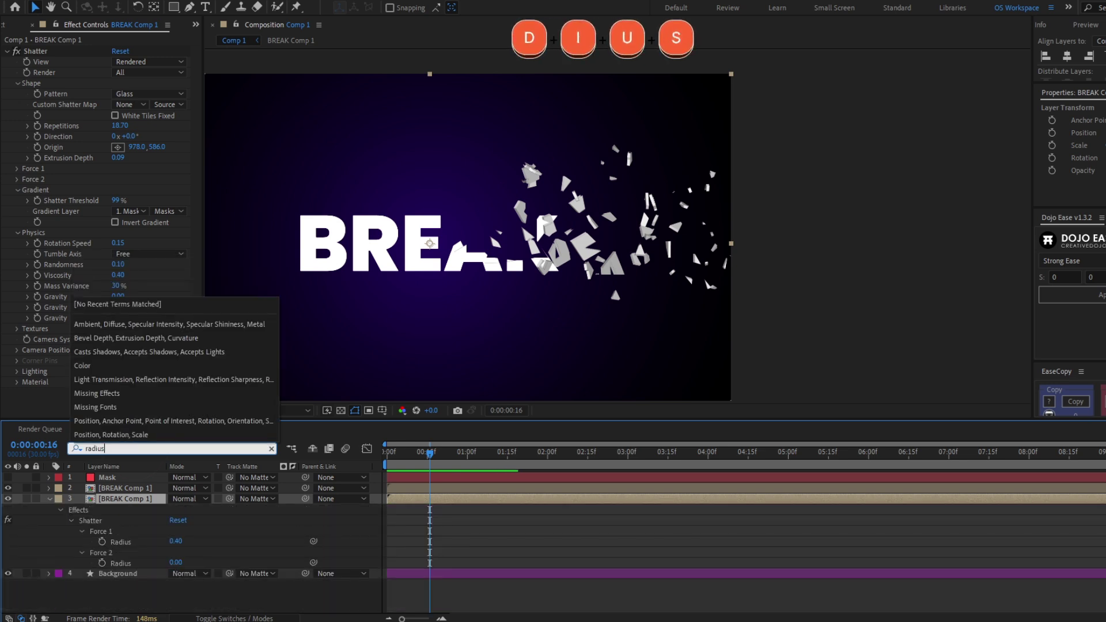
{"action": "left_click", "coordinate": [150, 514]}
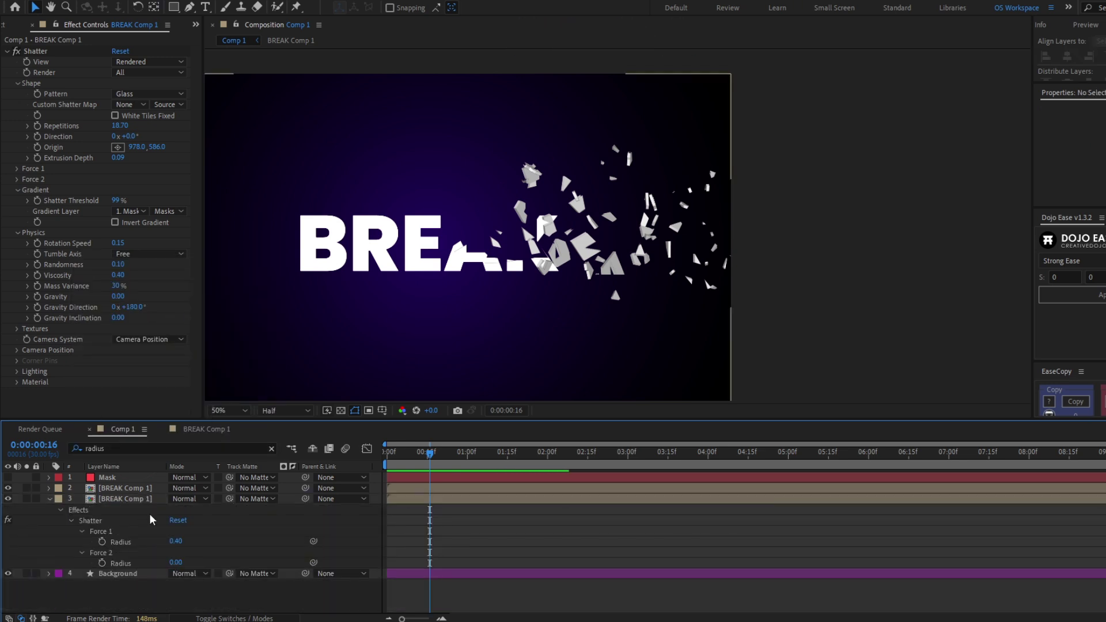
{"action": "left_click", "coordinate": [101, 542]}
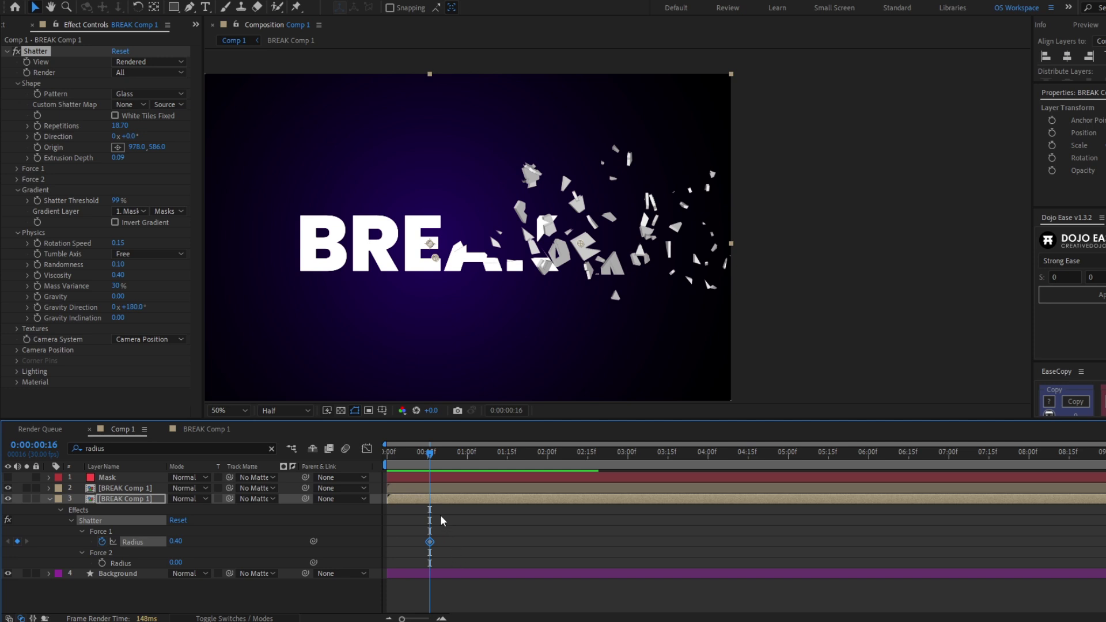
{"action": "left_click_drag", "start_coordinate": [430, 541], "coordinate": [437, 545]}
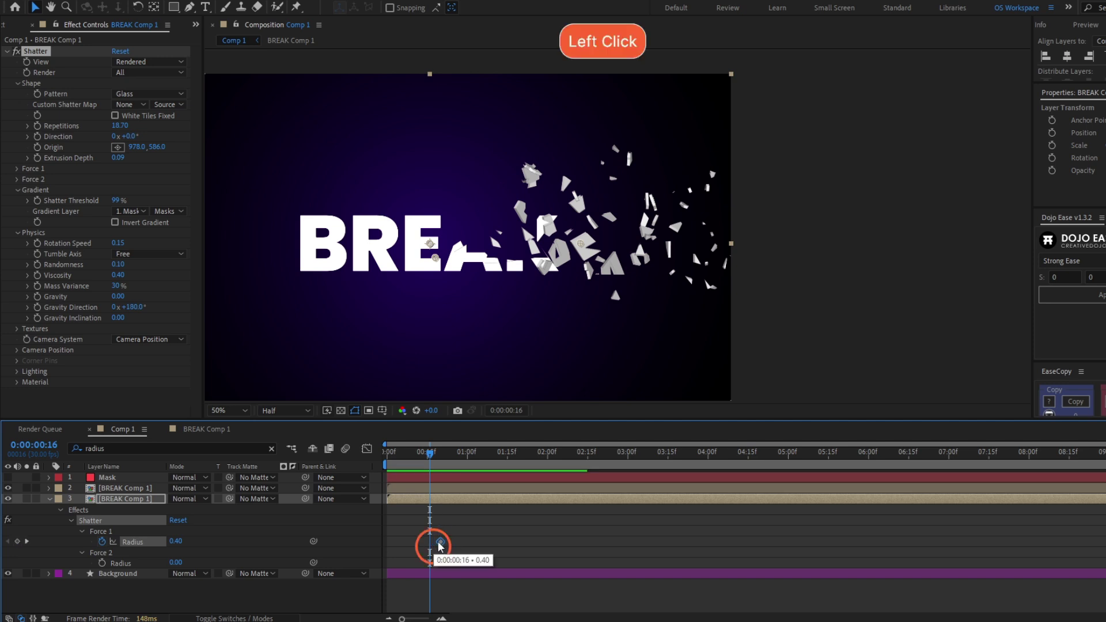
Step: Set the lower BREAK Comp 1 layer's Force 1 Radius to 0 at frame 16 and scrub across the keyframes to check the break
{"action": "left_click", "coordinate": [175, 541]}
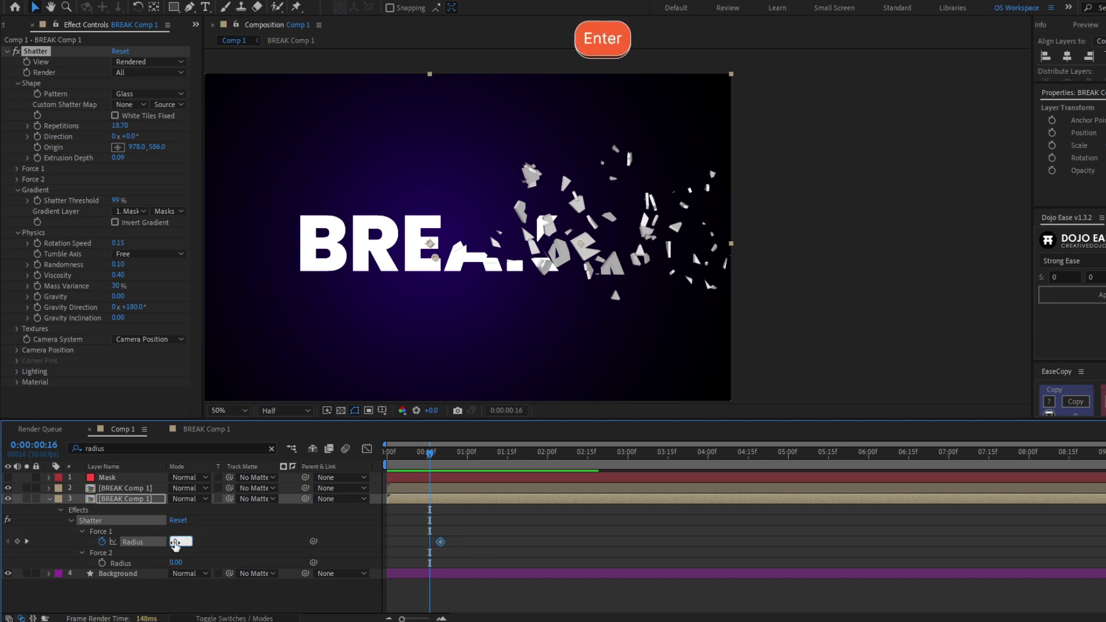
{"action": "type", "text": "0.3"}
{"action": "key", "text": "Return"}
{"action": "left_click", "coordinate": [438, 454]}
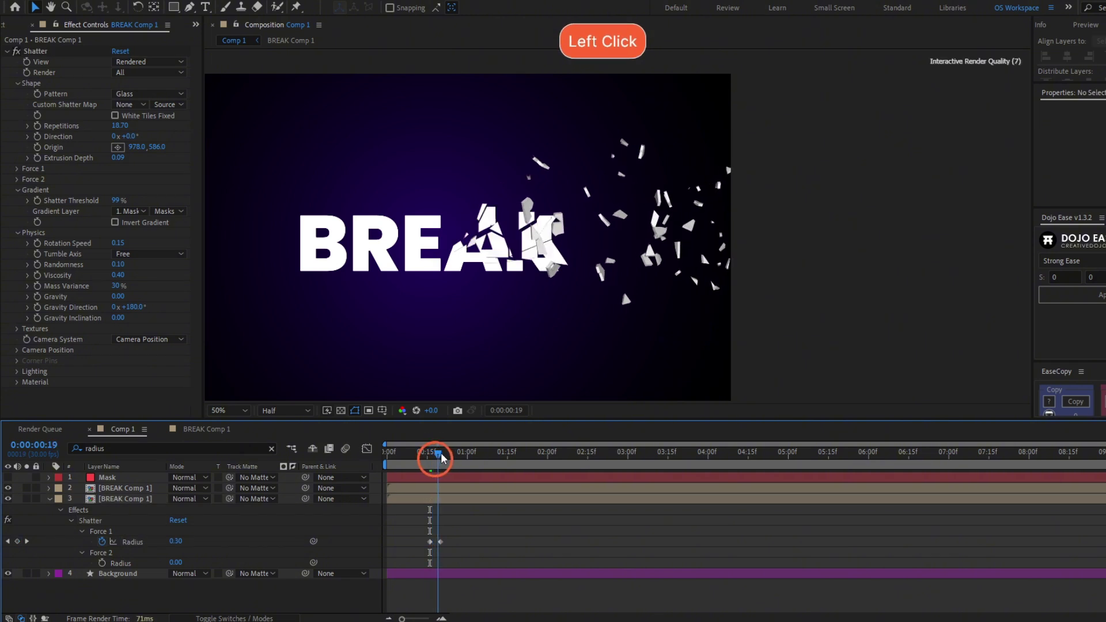
{"action": "left_click_drag", "start_coordinate": [439, 455], "coordinate": [432, 490]}
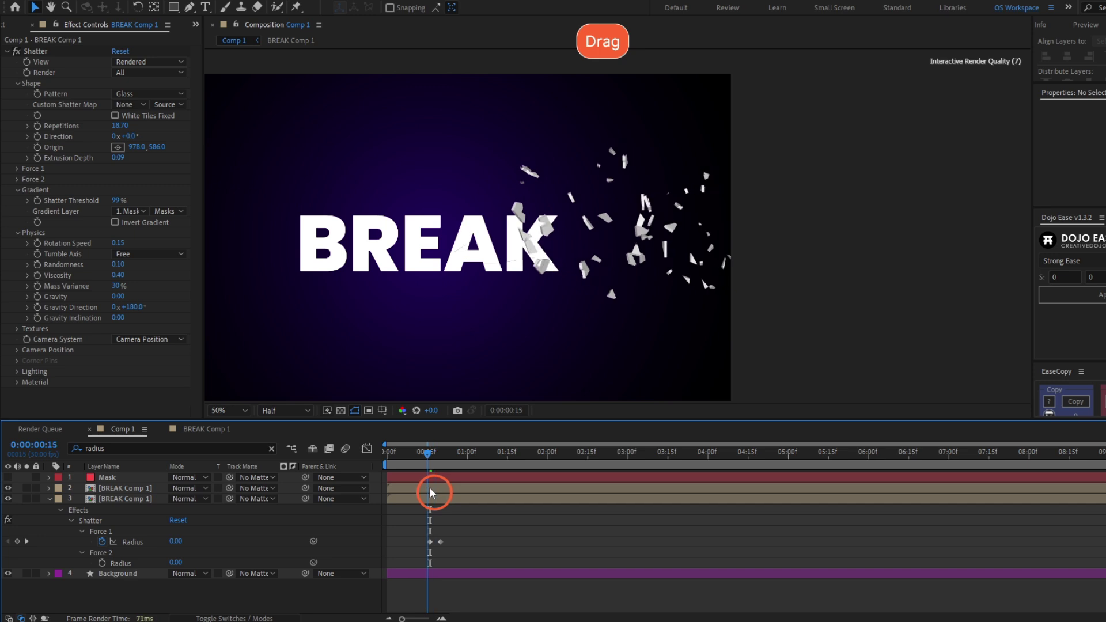
Step: Keyframe the upper BREAK Comp 1 layer's Force 1 Radius from 0 at frame 16 to 0.40 about four frames on
{"action": "left_click", "coordinate": [430, 488]}
{"action": "left_click", "coordinate": [98, 447]}
{"action": "key", "text": "Return"}
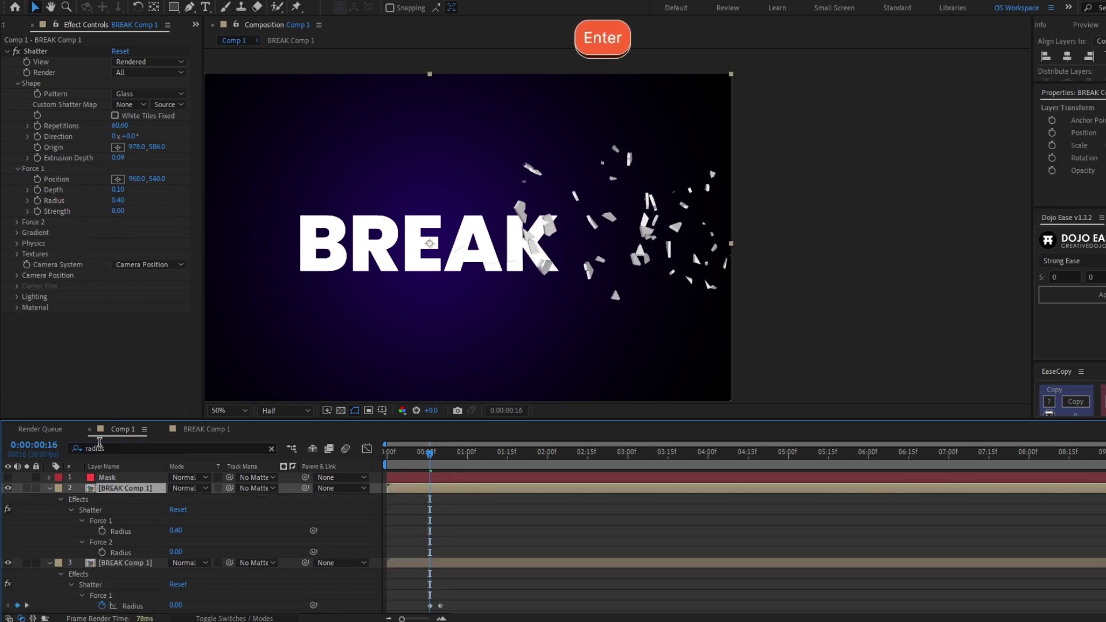
{"action": "left_click", "coordinate": [102, 531]}
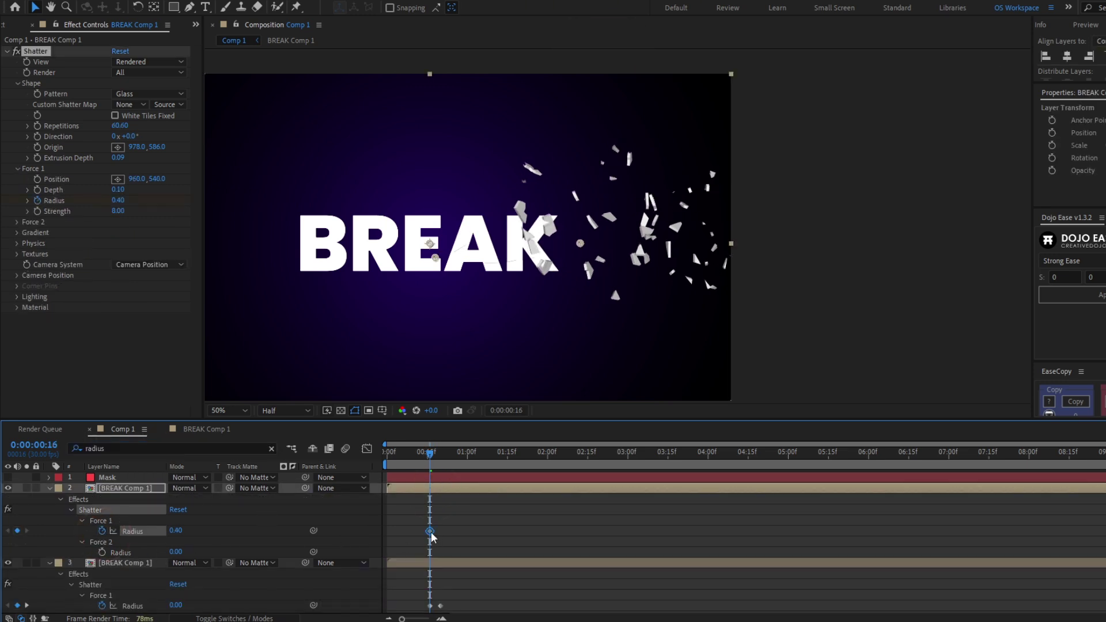
{"action": "left_click_drag", "start_coordinate": [431, 532], "coordinate": [441, 532]}
{"action": "left_click", "coordinate": [176, 530]}
{"action": "type", "text": "0"}
{"action": "key", "text": "Return"}
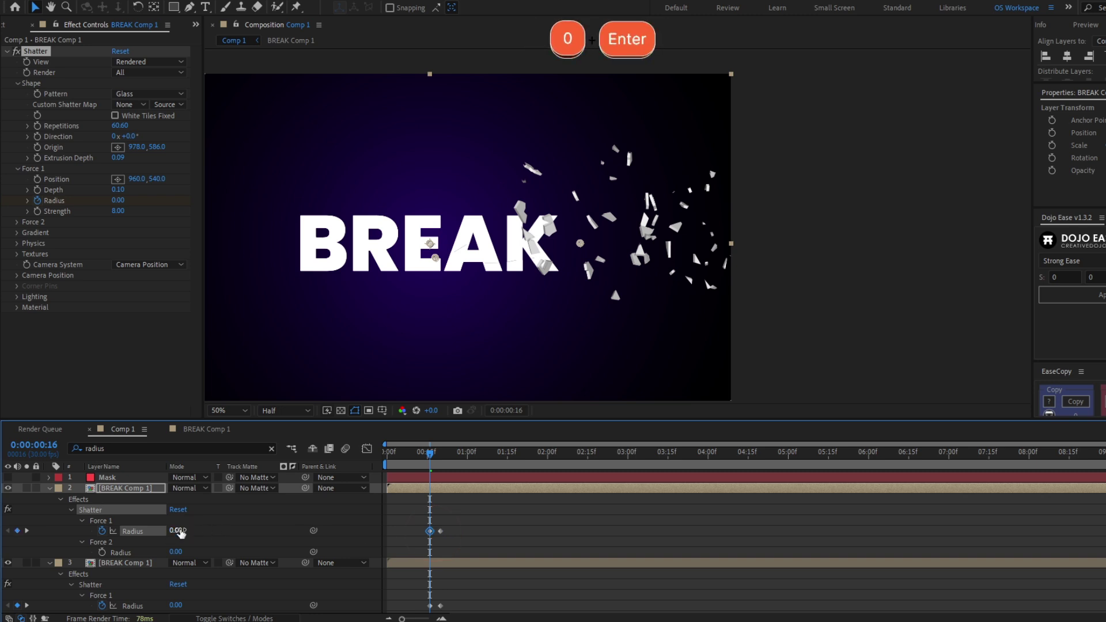
Step: Show only the keyframed Radius properties on both BREAK Comp 1 layers
{"action": "key", "text": "u"}
{"action": "left_click", "coordinate": [455, 518]}
{"action": "key", "text": "u"}
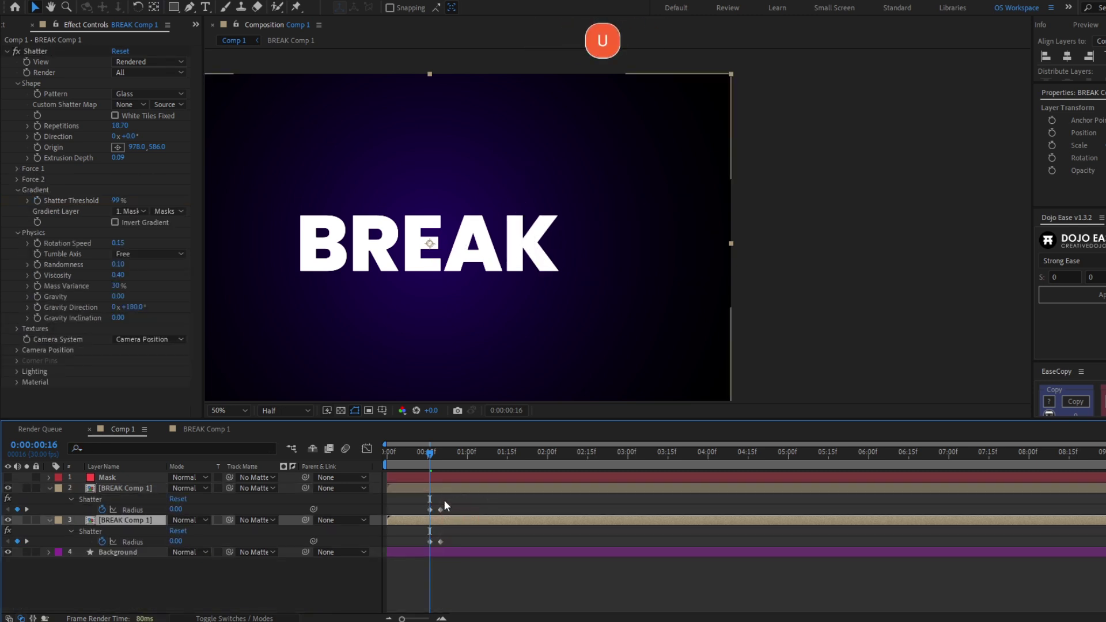
Step: Try starting both layers' Radius keyframes a little after 2 seconds and preview the animation from the beginning
{"action": "left_click", "coordinate": [425, 489]}
{"action": "left_click_drag", "start_coordinate": [429, 453], "coordinate": [337, 465]}
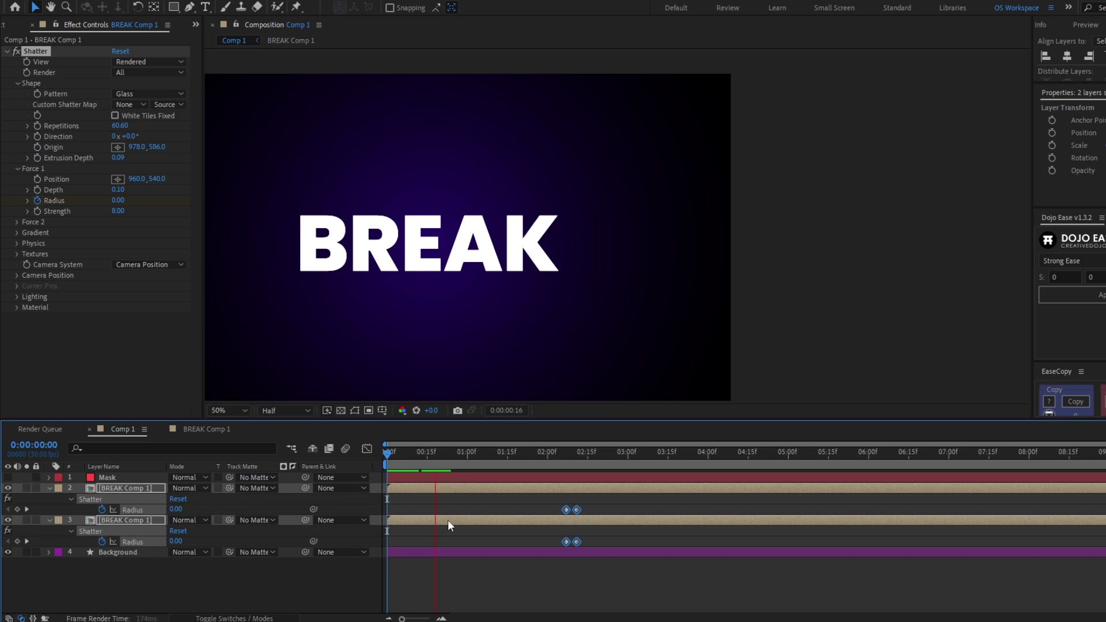
{"action": "key", "text": "space"}
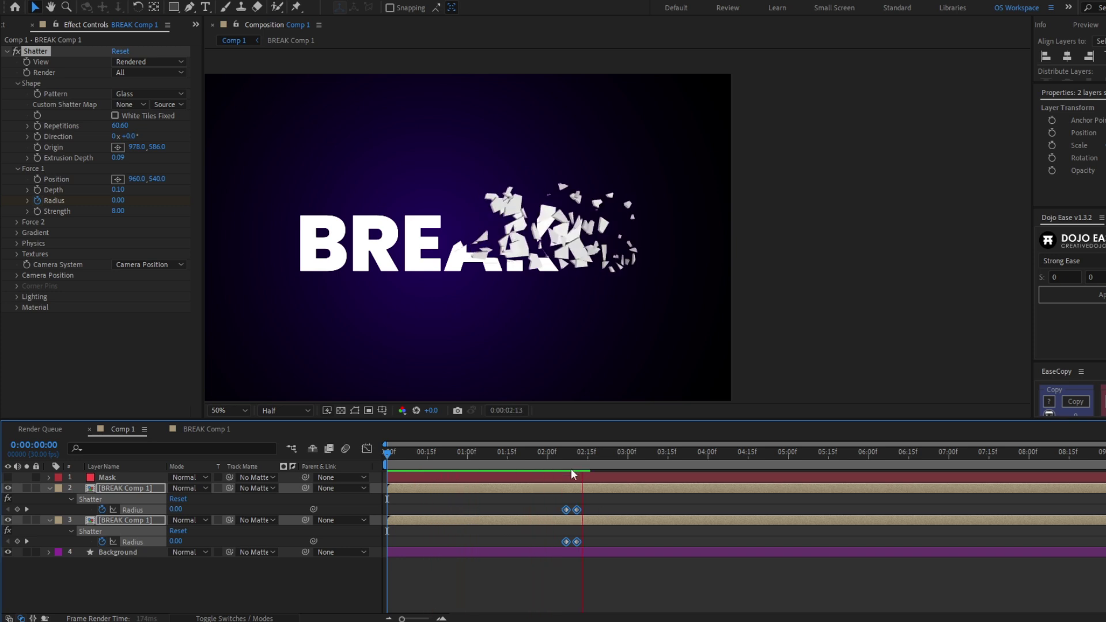
Step: Move both layers' Radius keyframes so the break starts at about frame 15
{"action": "left_click_drag", "start_coordinate": [566, 510], "coordinate": [428, 493]}
{"action": "key", "text": "space"}
Step: Draw a second closed polygonal mask on the Mask layer around the lower part of the letter B, viewing the frame at 0:00:01:01
{"action": "left_click", "coordinate": [424, 479]}
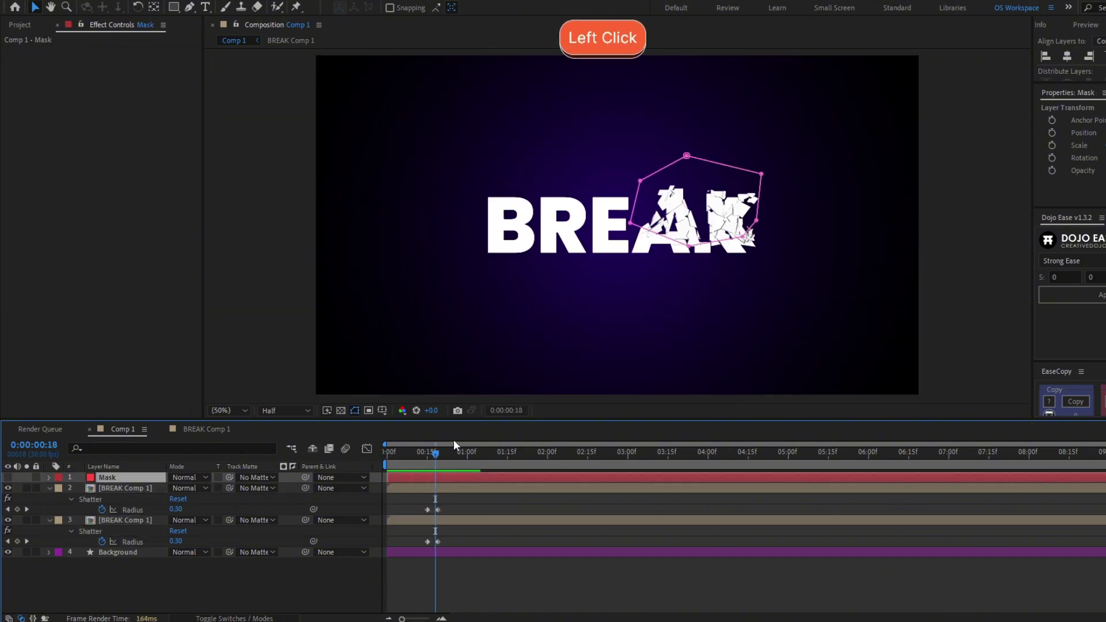
{"action": "left_click", "coordinate": [436, 458]}
{"action": "key", "text": "g"}
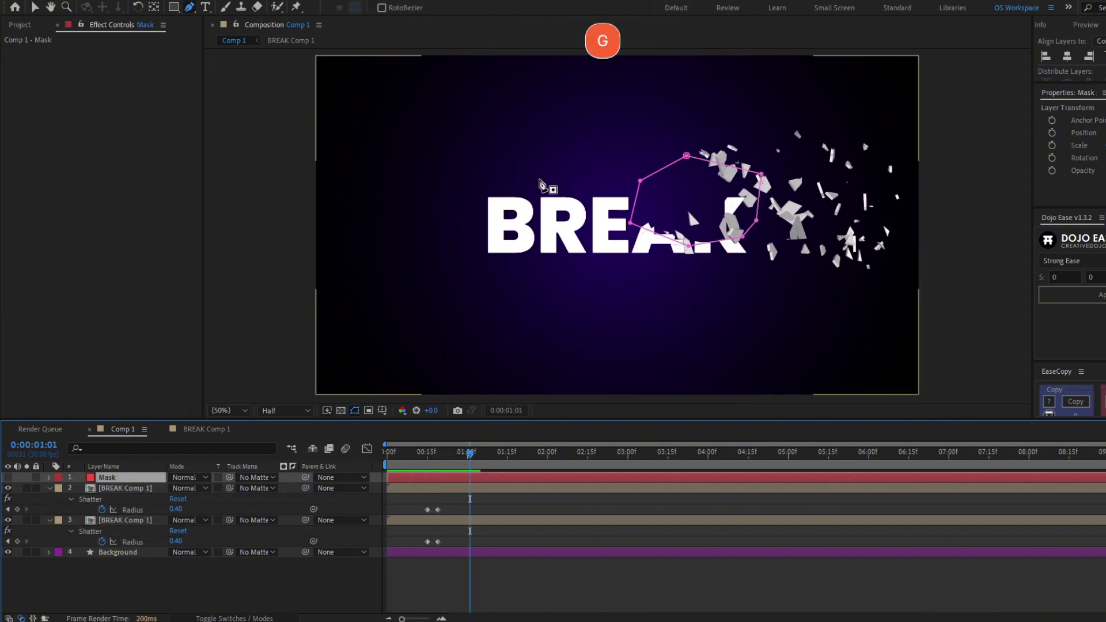
{"action": "left_click", "coordinate": [537, 279]}
{"action": "left_click", "coordinate": [556, 242]}
{"action": "left_click", "coordinate": [521, 218]}
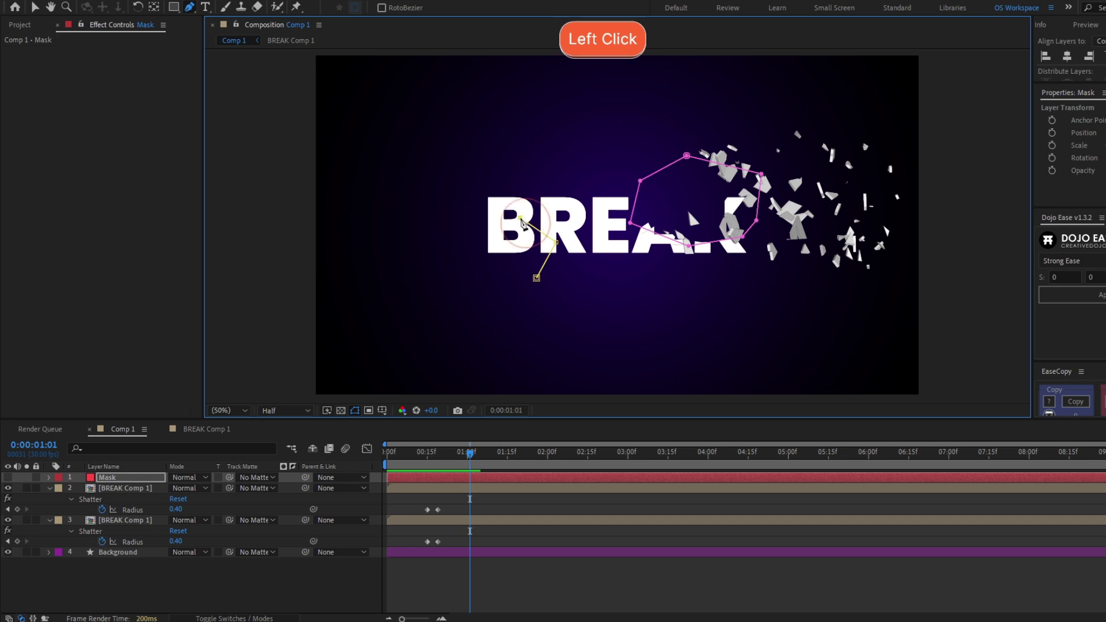
{"action": "left_click", "coordinate": [459, 225]}
{"action": "left_click", "coordinate": [474, 273]}
{"action": "left_click", "coordinate": [524, 294]}
{"action": "left_click", "coordinate": [536, 279]}
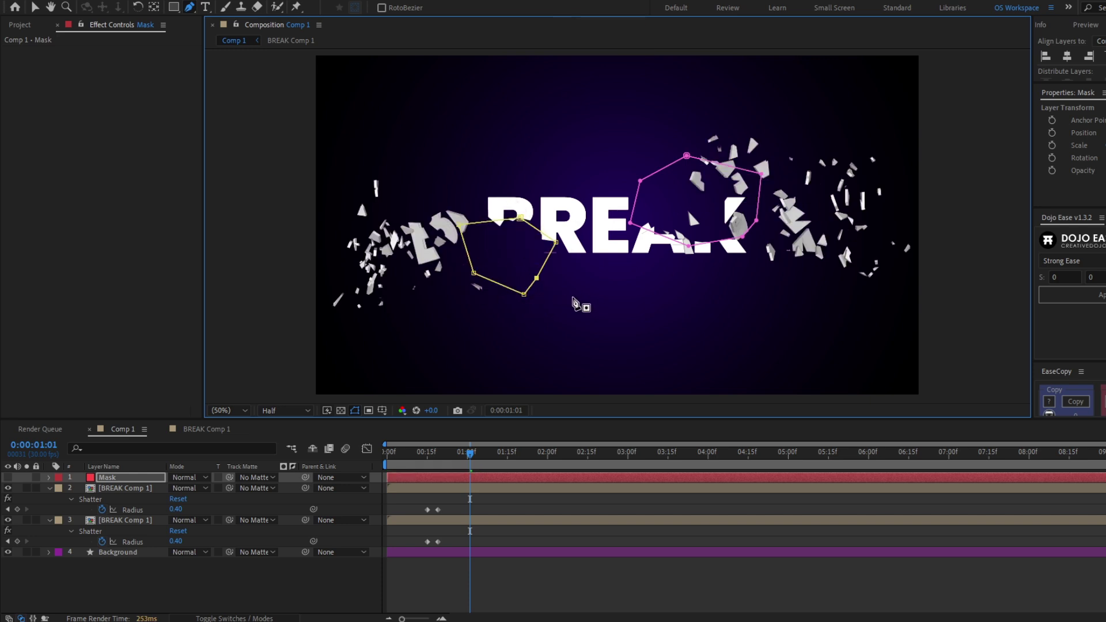
Step: Draw a small closed polygonal mask on the Mask layer over the tops of the letters R and E
{"action": "left_click", "coordinate": [559, 184]}
{"action": "left_click", "coordinate": [565, 213]}
{"action": "left_click", "coordinate": [605, 185]}
{"action": "left_click", "coordinate": [578, 172]}
{"action": "left_click", "coordinate": [560, 184]}
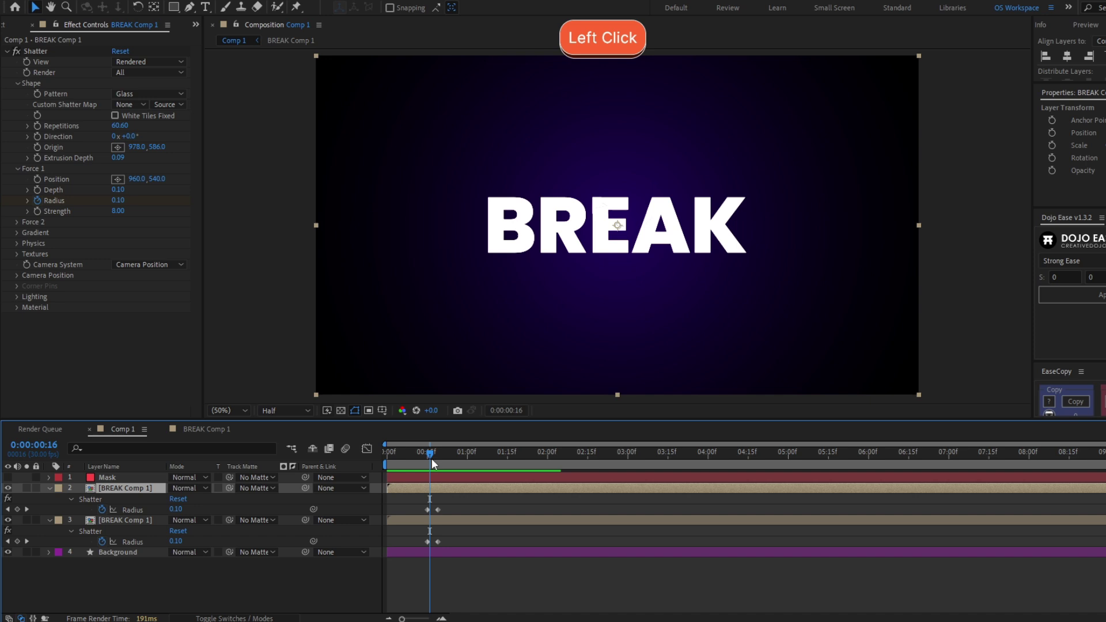
Step: Scrub to frame 29 and reshape the small mask on the Mask layer to cover more of the letters R and E
{"action": "left_click_drag", "start_coordinate": [434, 464], "coordinate": [465, 464]}
{"action": "left_click", "coordinate": [461, 478]}
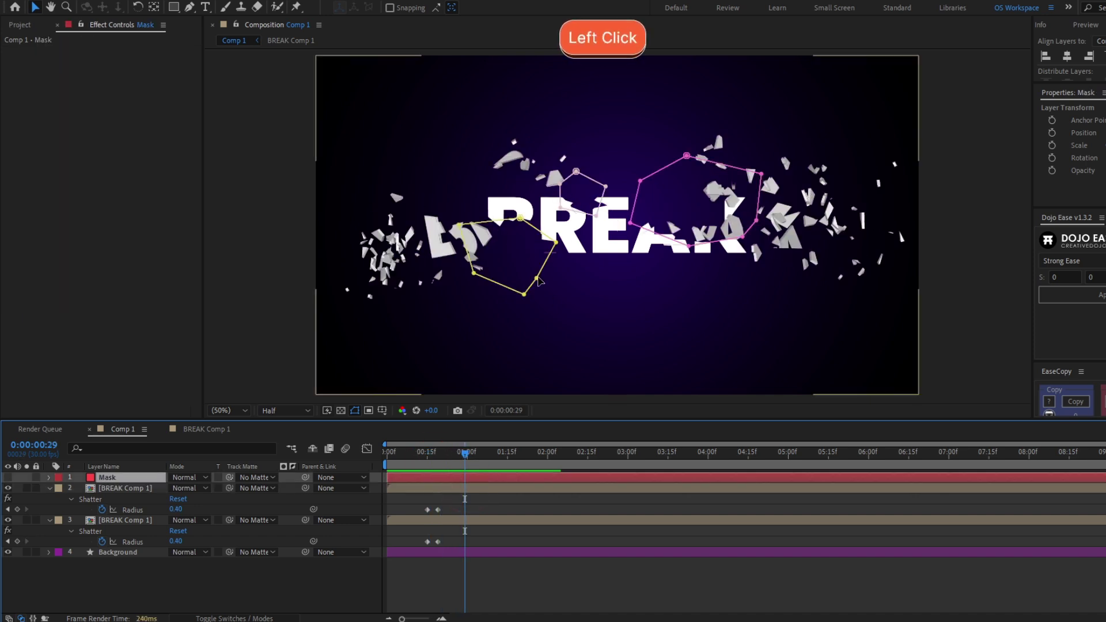
{"action": "left_click", "coordinate": [582, 179]}
{"action": "left_click", "coordinate": [621, 189]}
{"action": "left_click", "coordinate": [520, 179]}
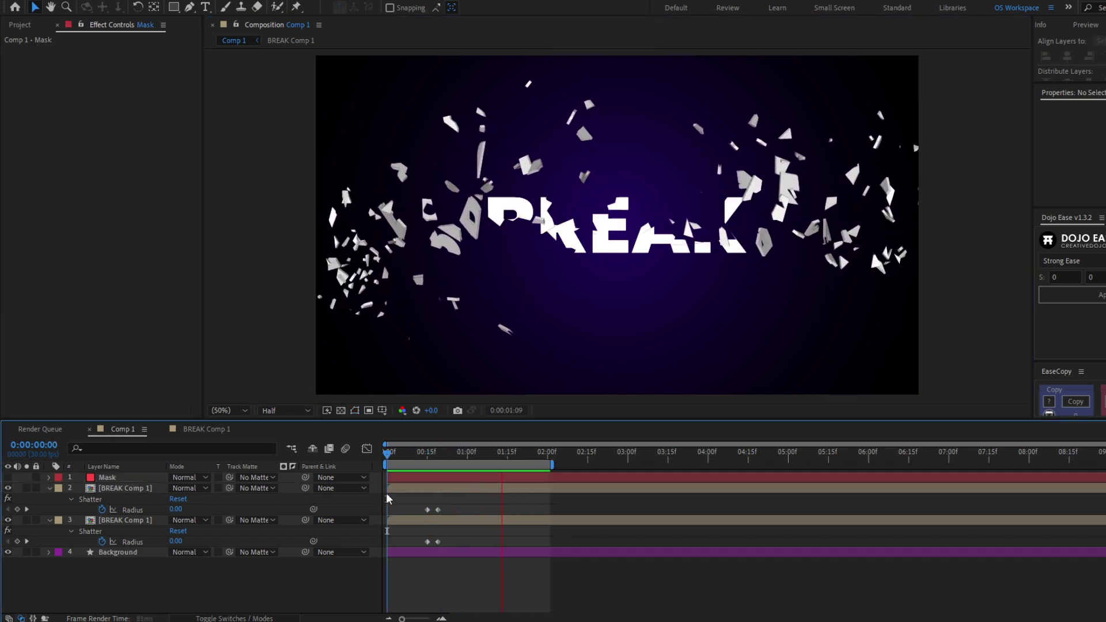